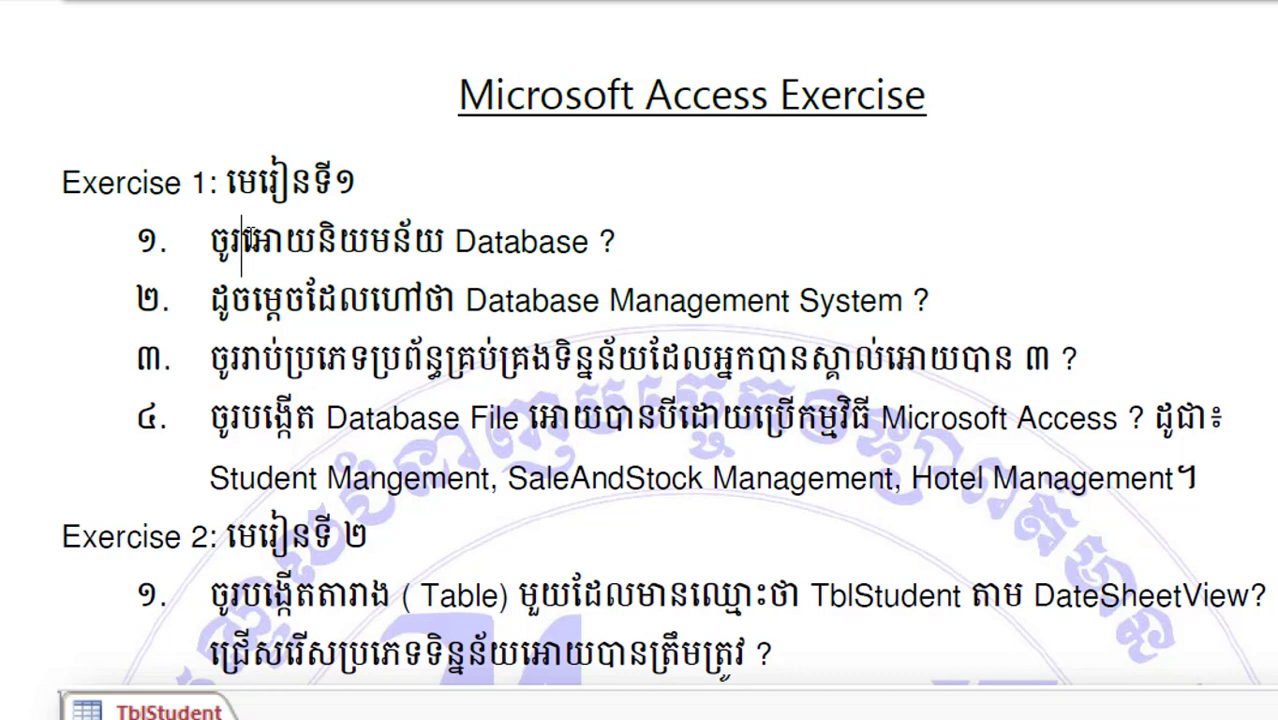
Step: Fix the Khmer word in question one, highlight the item-4 database names, then minimize Reader
{"action": "key", "text": "Delete"}
{"action": "key", "text": "Delete"}
{"action": "type", "text": "អោ"}
{"action": "left_click_drag", "start_coordinate": [213, 481], "coordinate": [668, 488]}
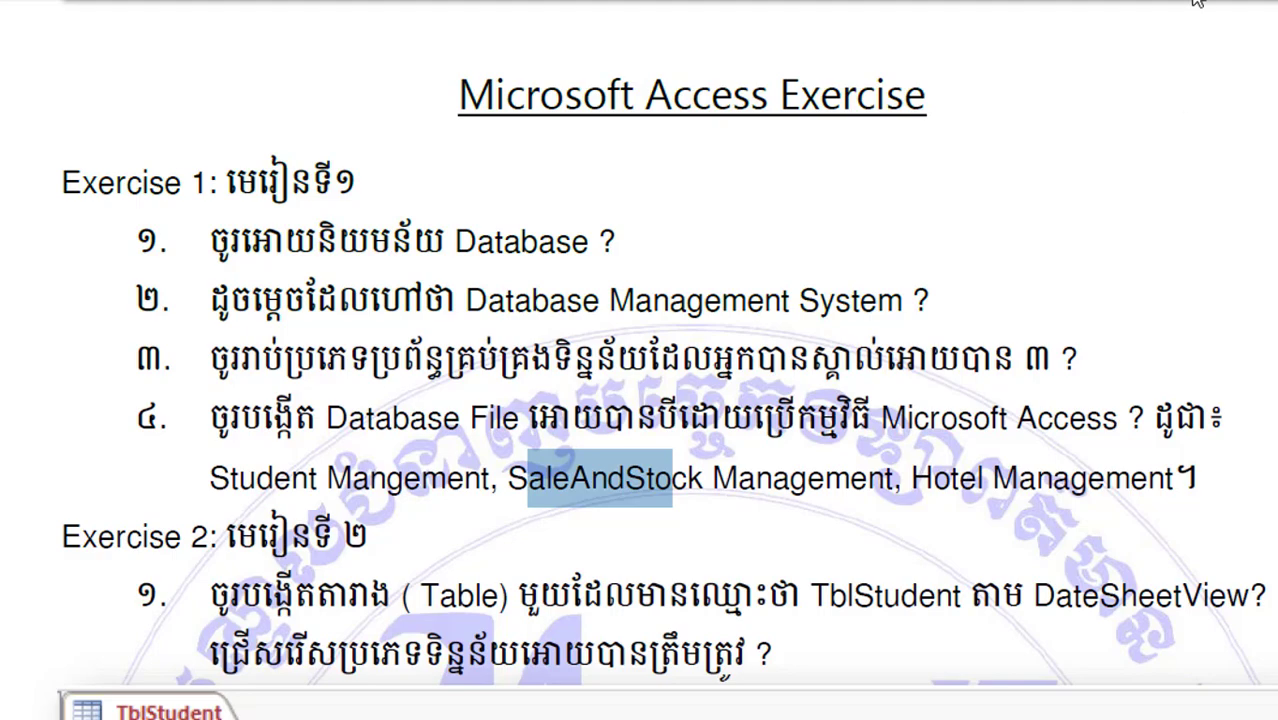
{"action": "left_click", "coordinate": [1270, 3]}
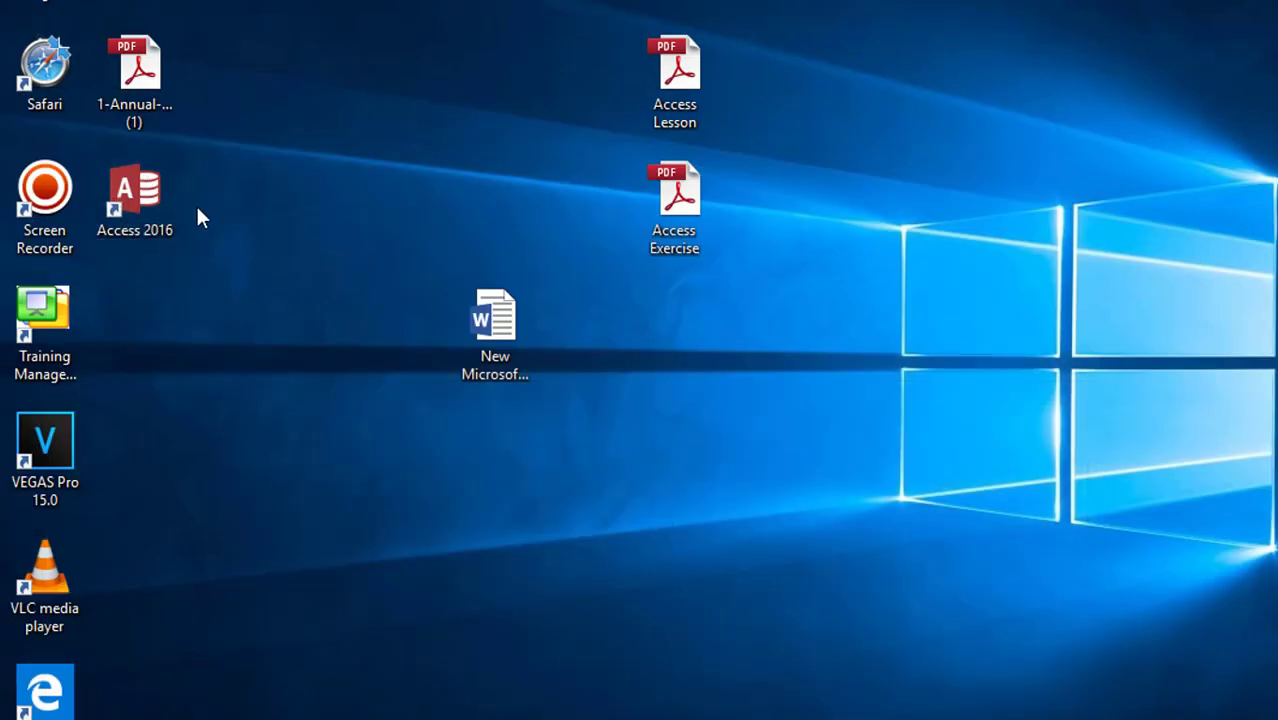
Step: Launch Access 2016 from the desktop and choose the Blank desktop database template
{"action": "left_click", "coordinate": [145, 193]}
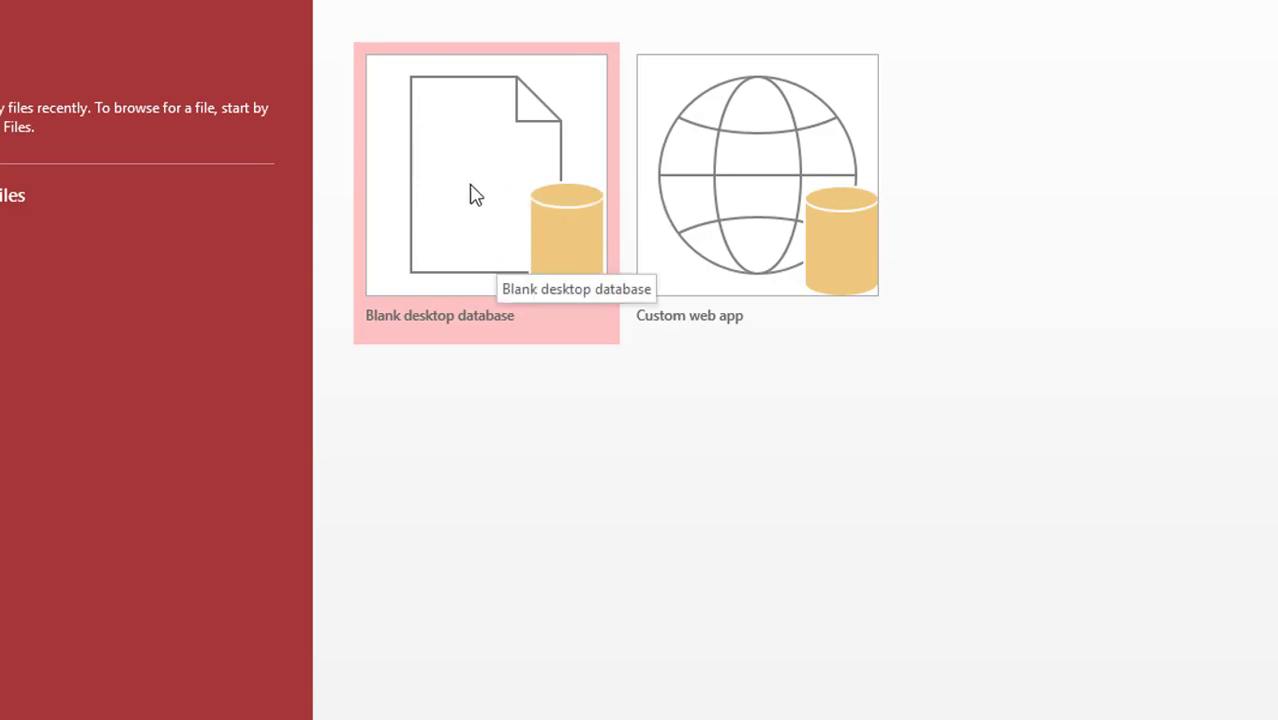
{"action": "left_click", "coordinate": [468, 190]}
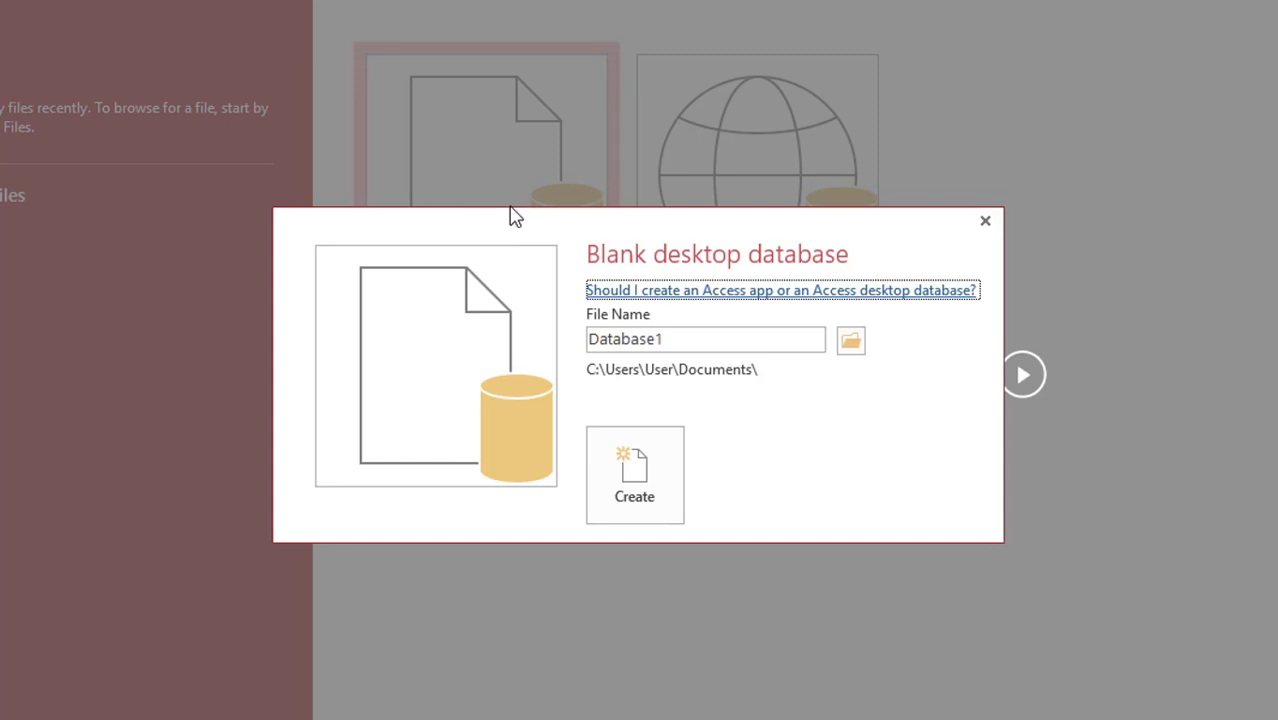
Step: Name the database 'Student Management System' and save it in a new Documents\Access Training folder
{"action": "double_click", "coordinate": [684, 341]}
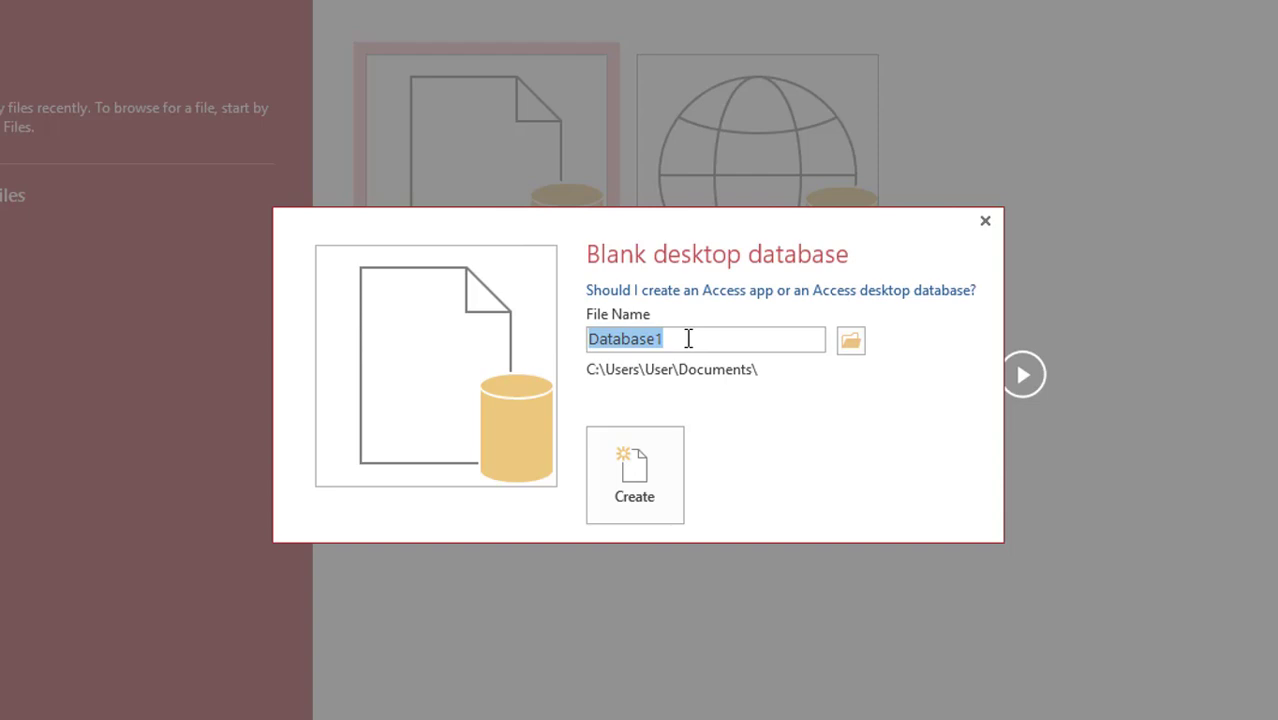
{"action": "type", "text": "Student"}
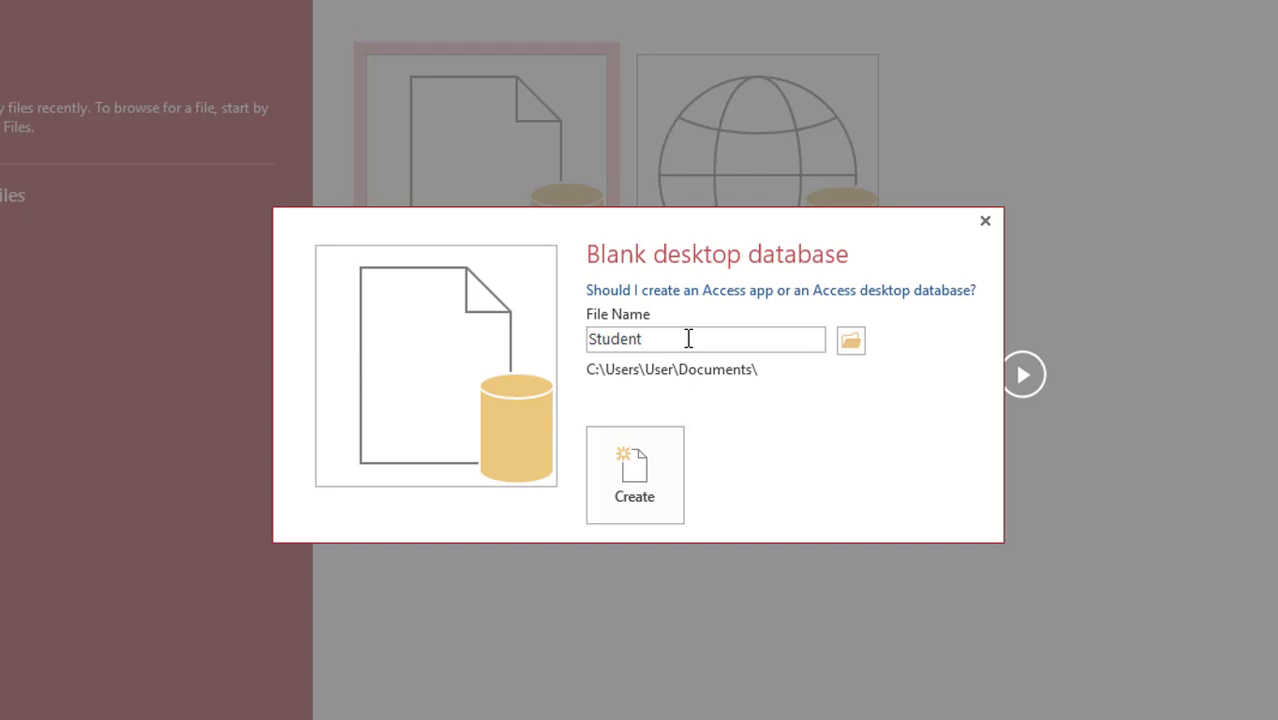
{"action": "type", "text": " Management Sys"}
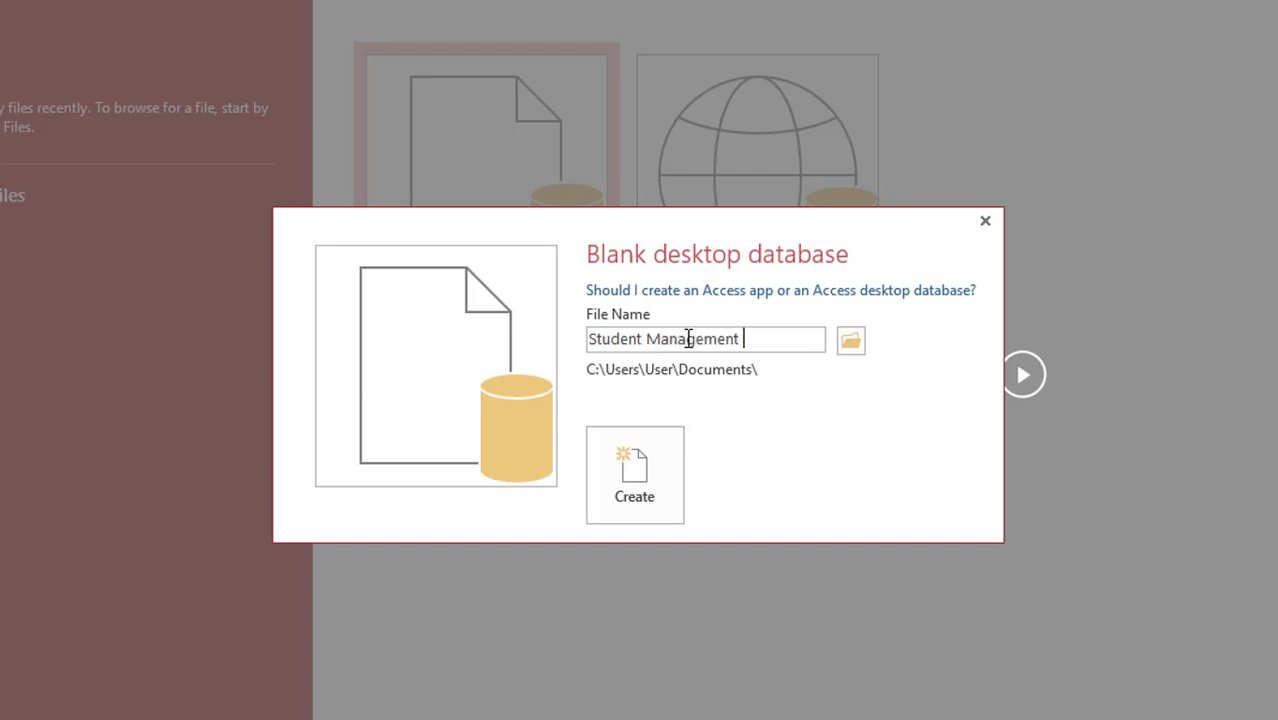
{"action": "type", "text": "tem"}
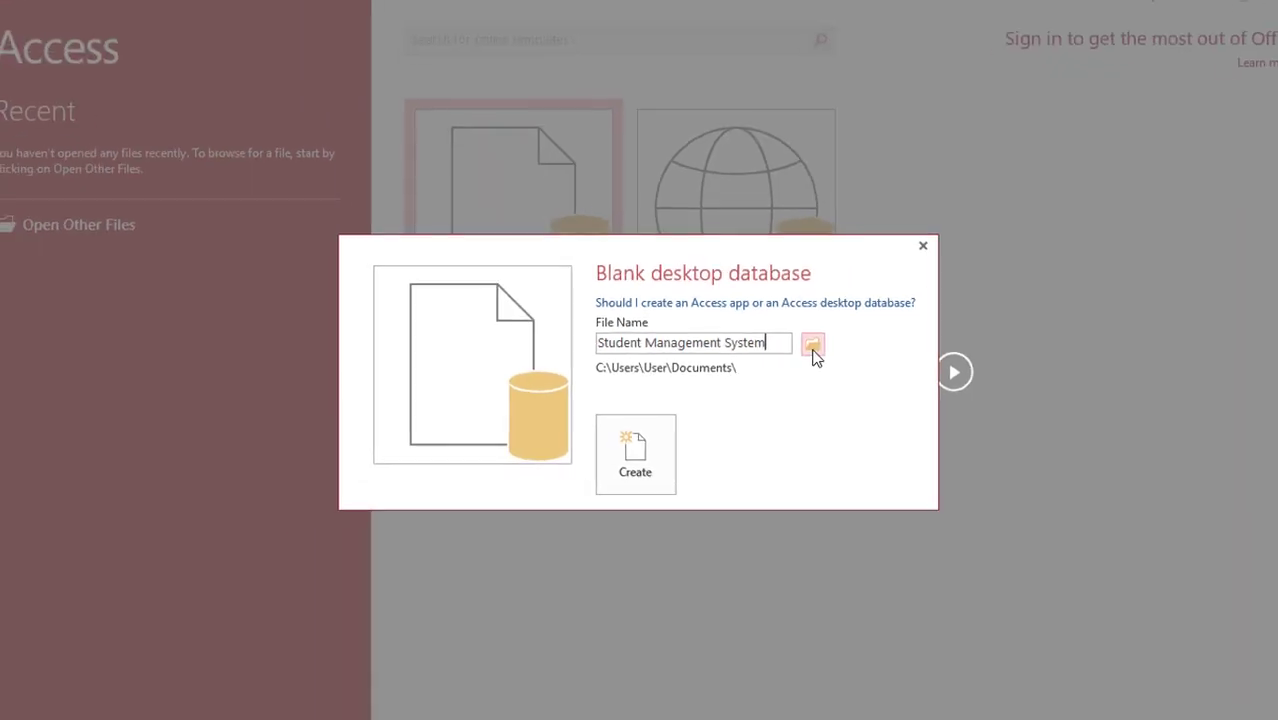
{"action": "left_click", "coordinate": [804, 346]}
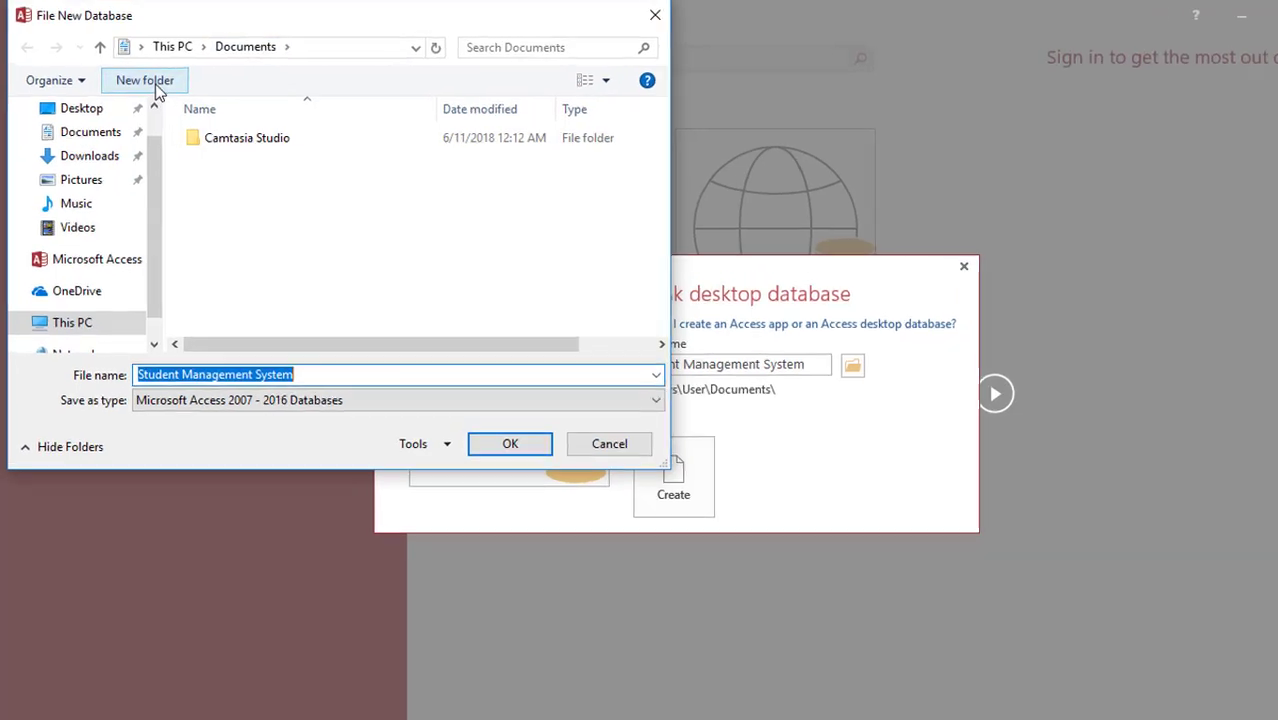
{"action": "left_click", "coordinate": [145, 78]}
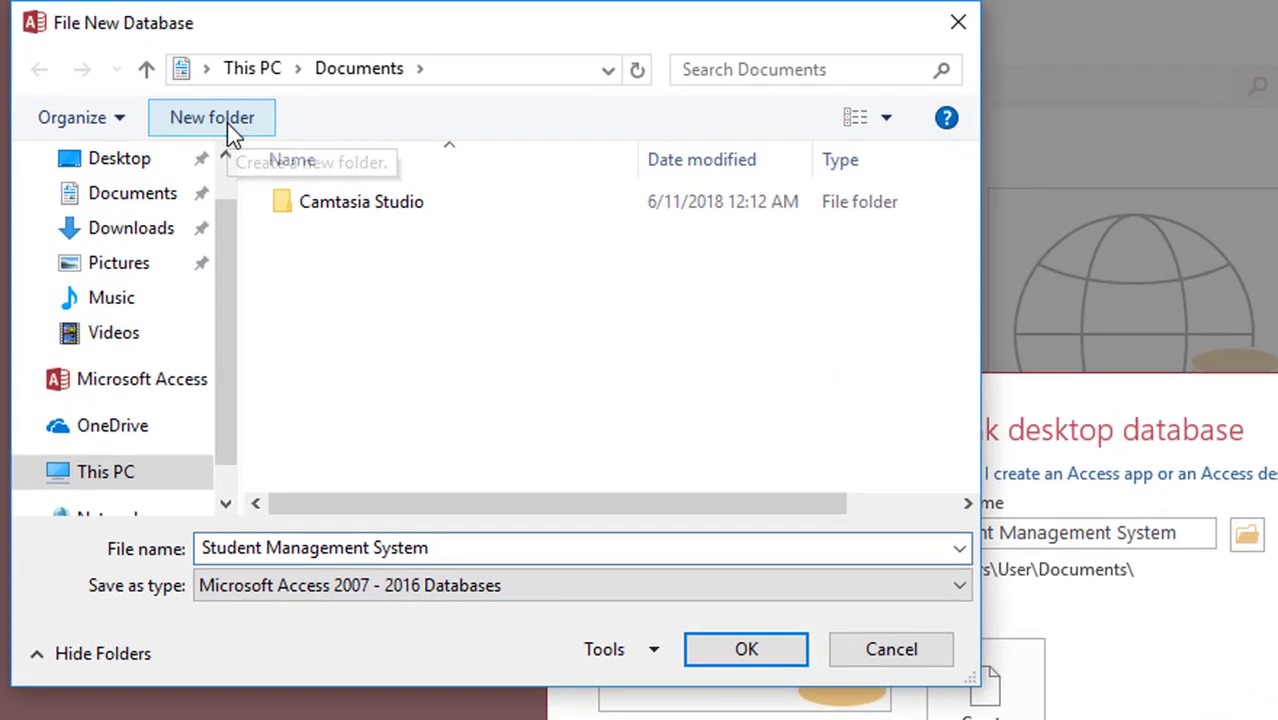
{"action": "left_click", "coordinate": [227, 123]}
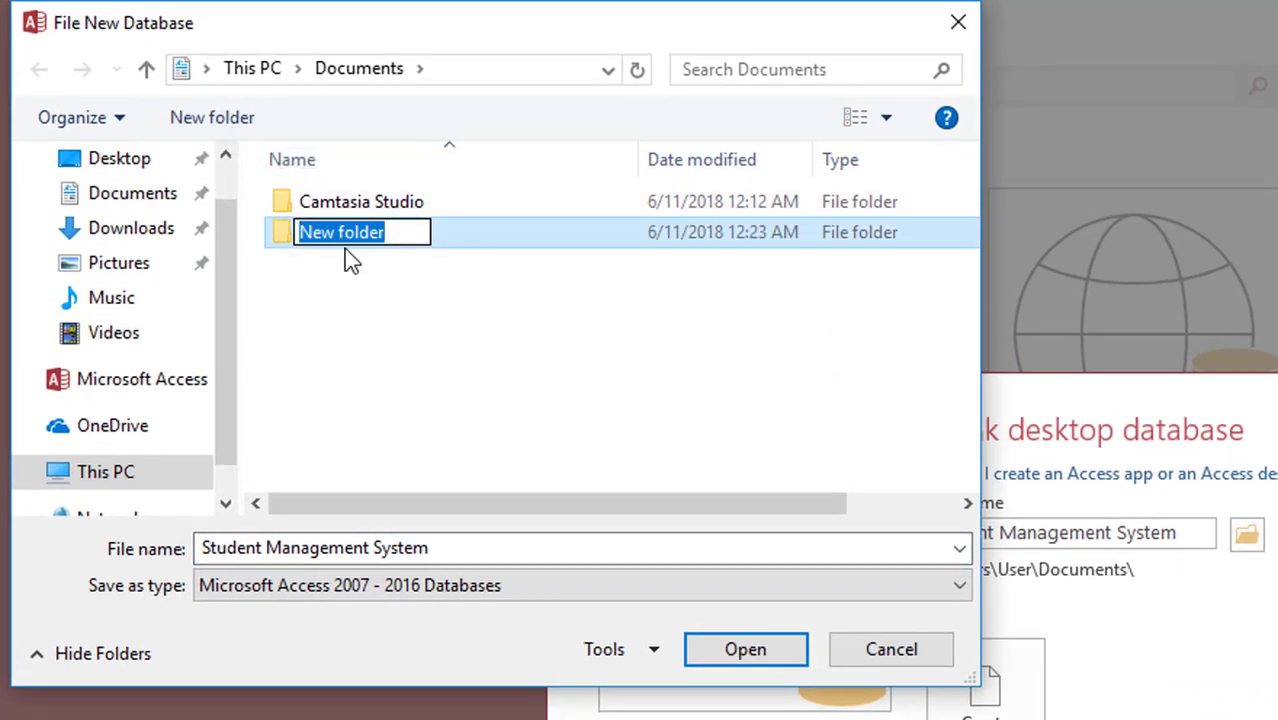
{"action": "type", "text": "Ac"}
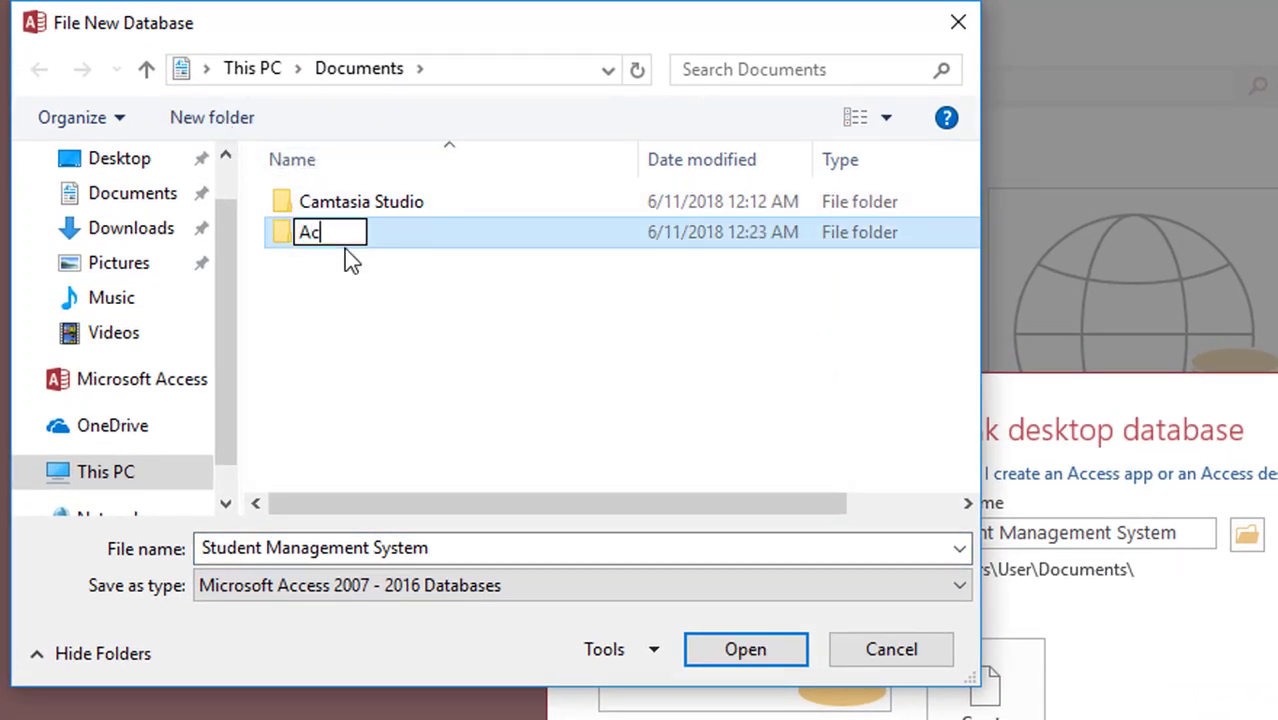
{"action": "type", "text": "cess t"}
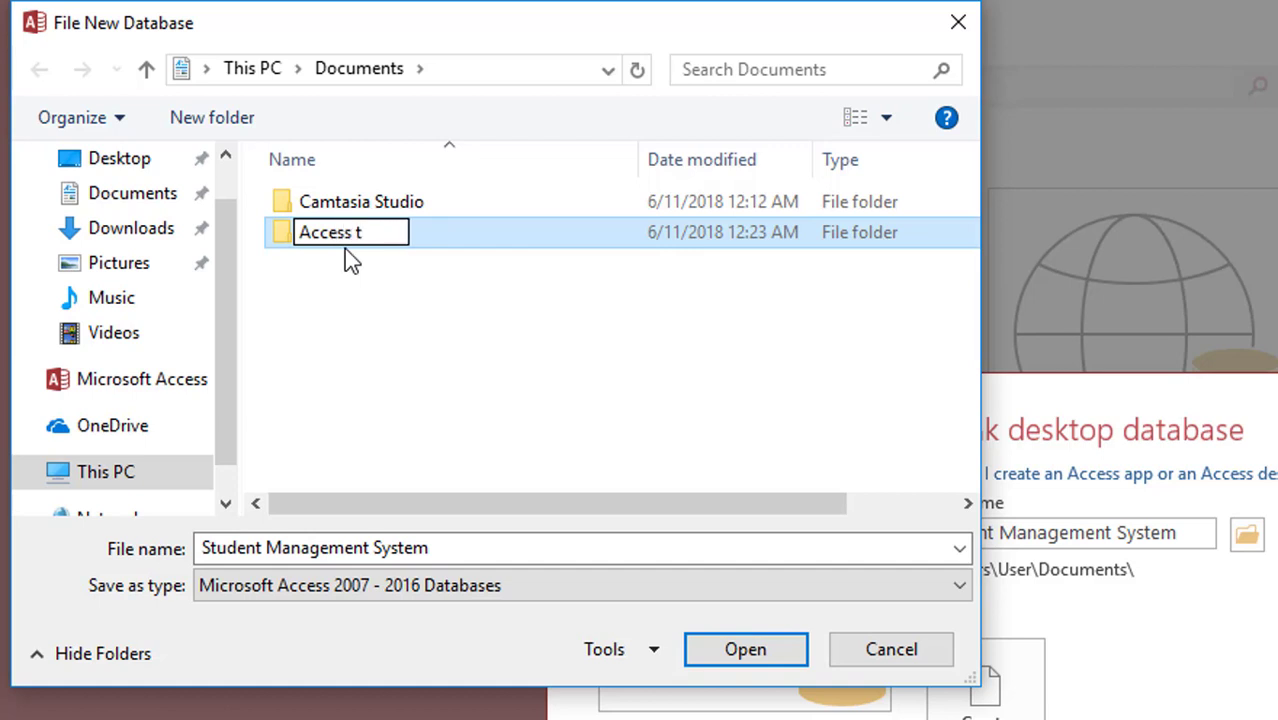
{"action": "key", "text": "BackSpace"}
{"action": "type", "text": "Train"}
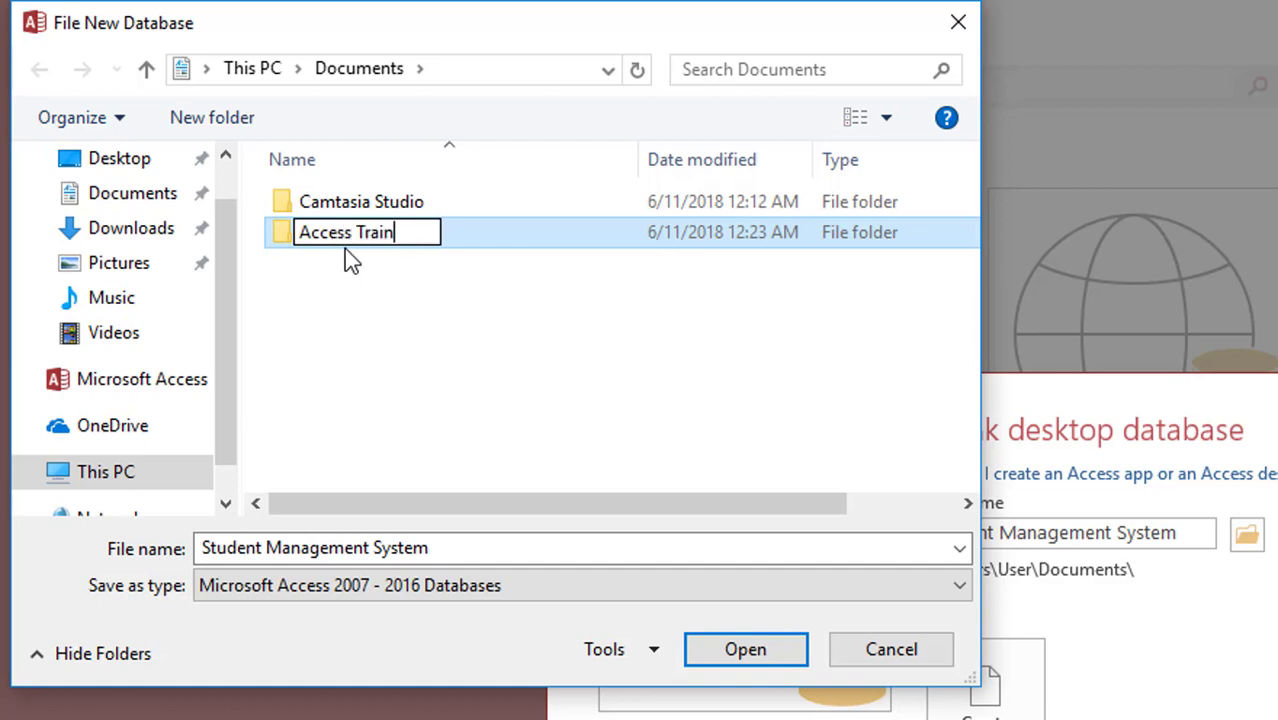
{"action": "type", "text": "ing"}
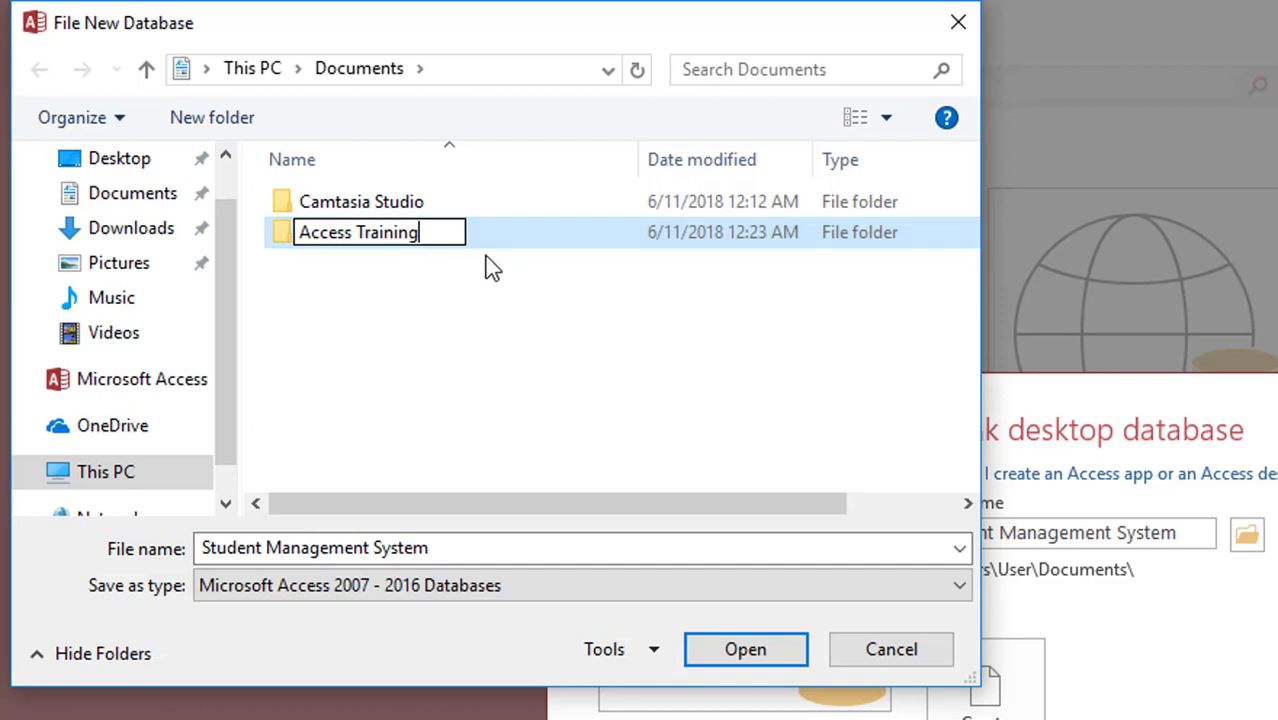
{"action": "double_click", "coordinate": [491, 244]}
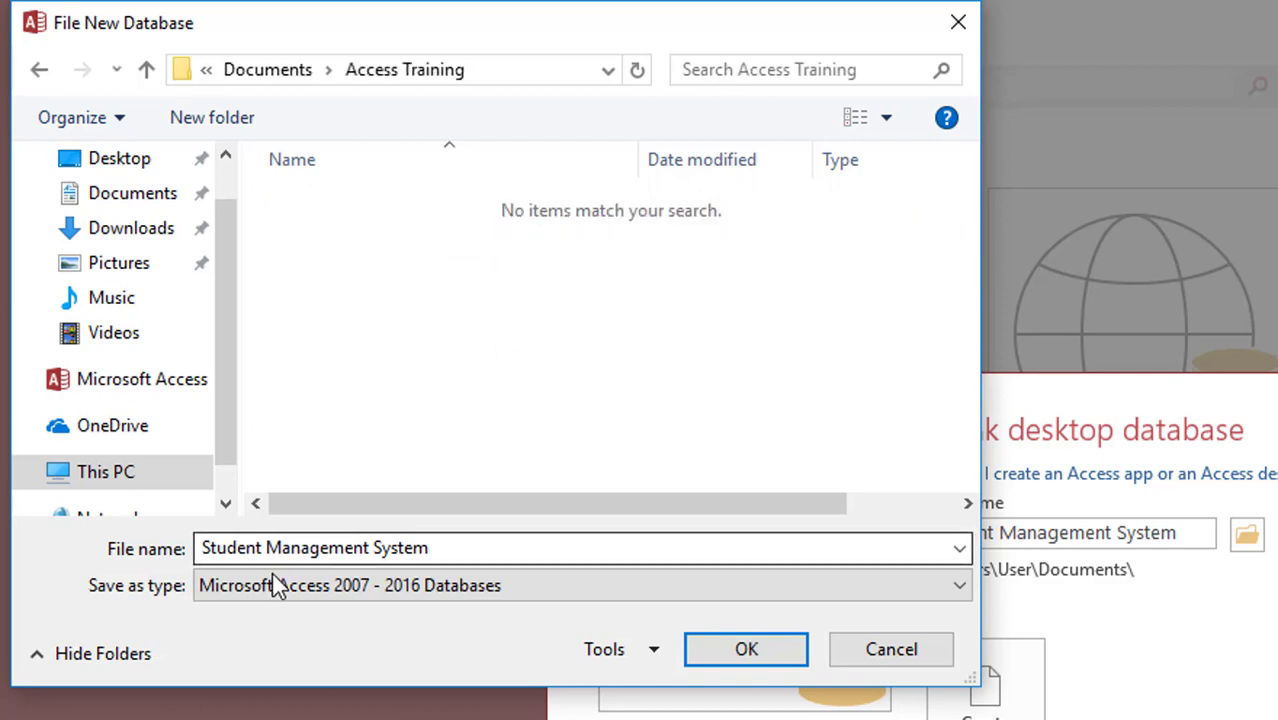
{"action": "left_click", "coordinate": [760, 655]}
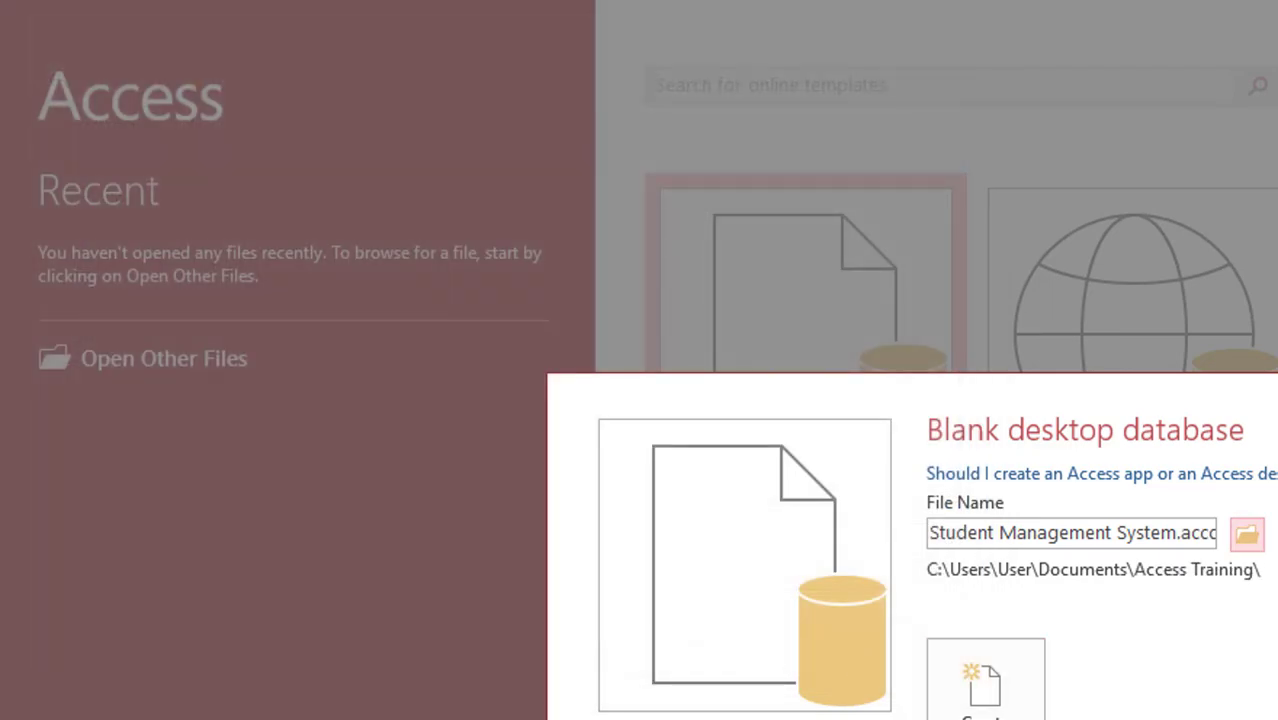
Step: Create Student Management System.accdb in Access Training and close the empty Table1 datasheet
{"action": "left_click", "coordinate": [978, 686]}
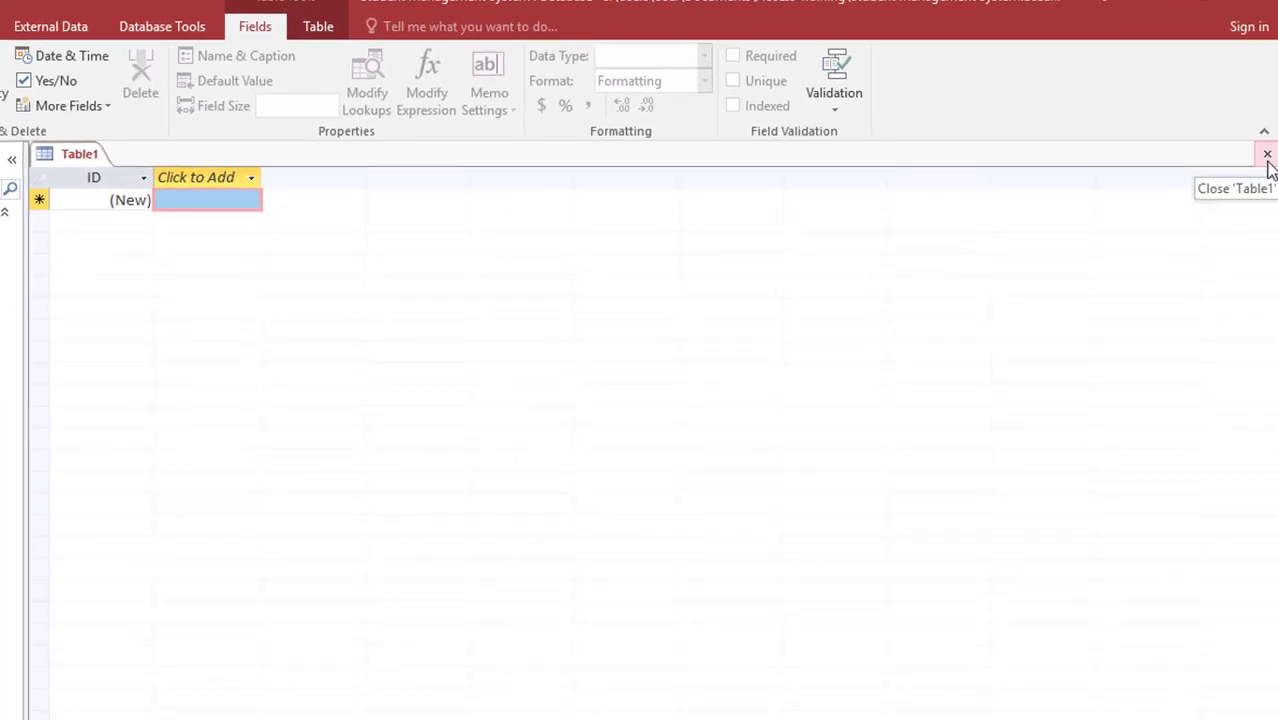
{"action": "left_click", "coordinate": [1267, 158]}
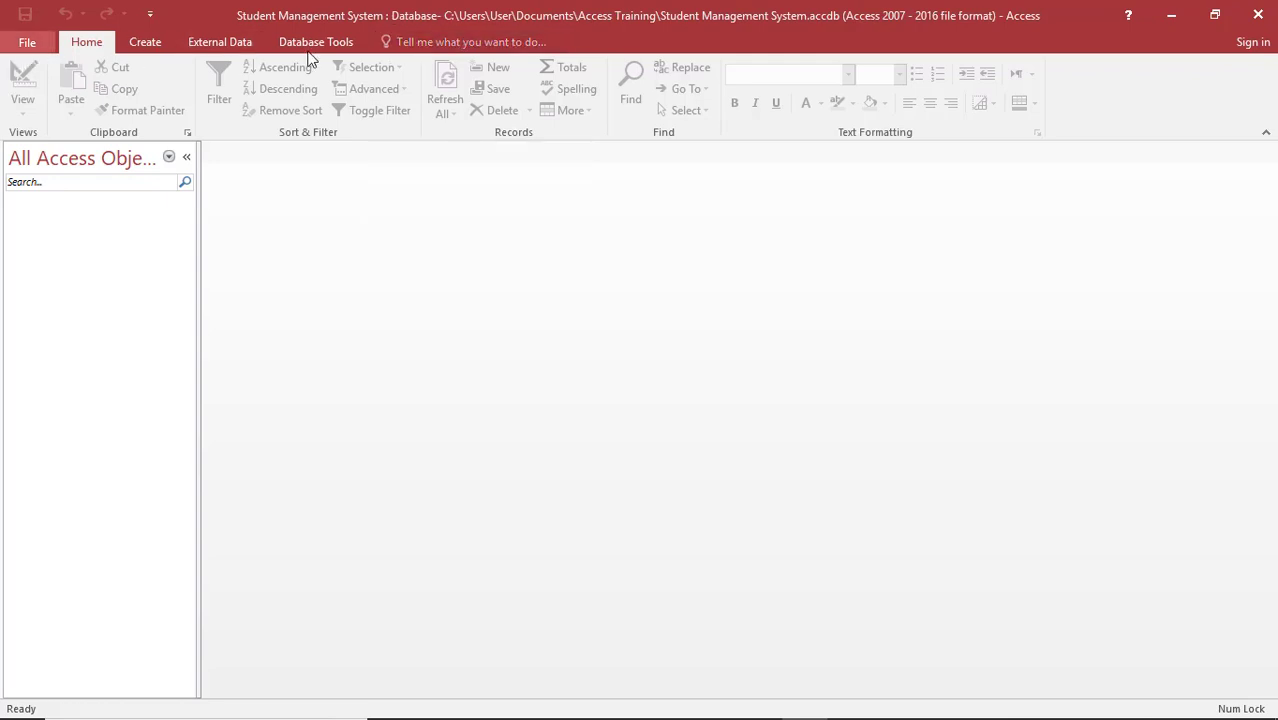
Step: Exit Access and open the MasterITBTB System(Final) database from the desktop
{"action": "left_click", "coordinate": [1266, 15]}
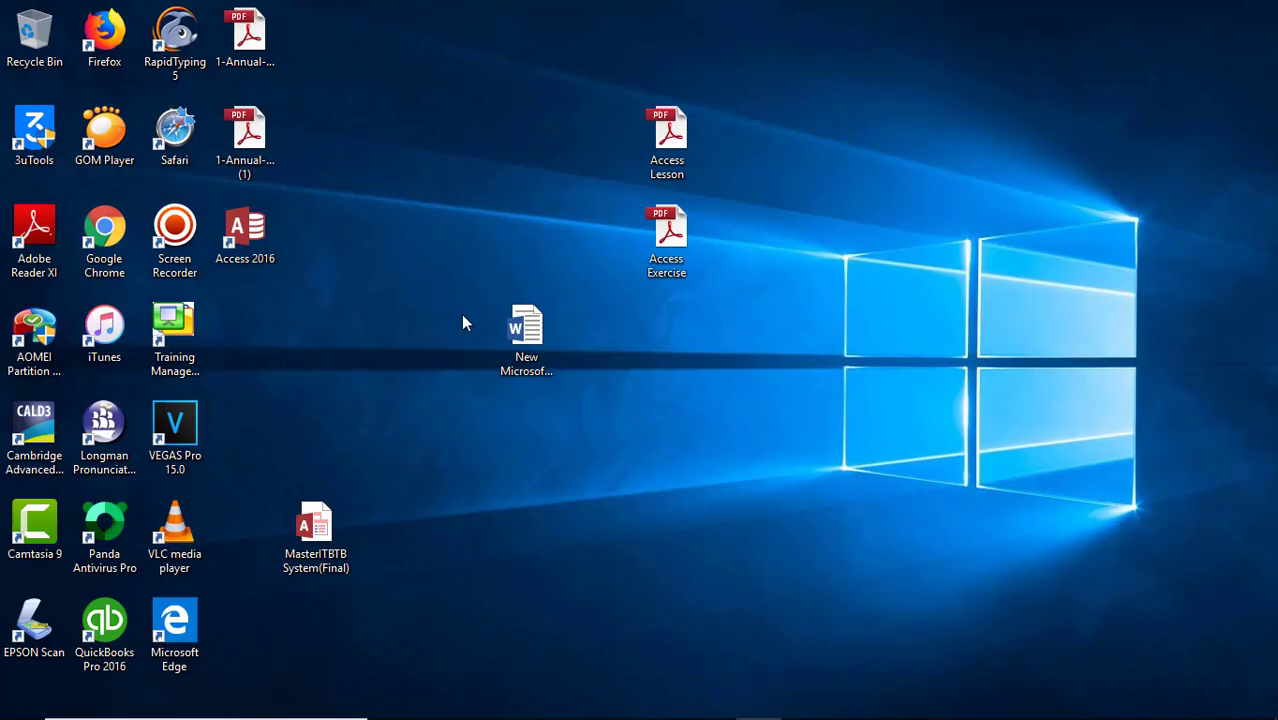
{"action": "double_click", "coordinate": [318, 524]}
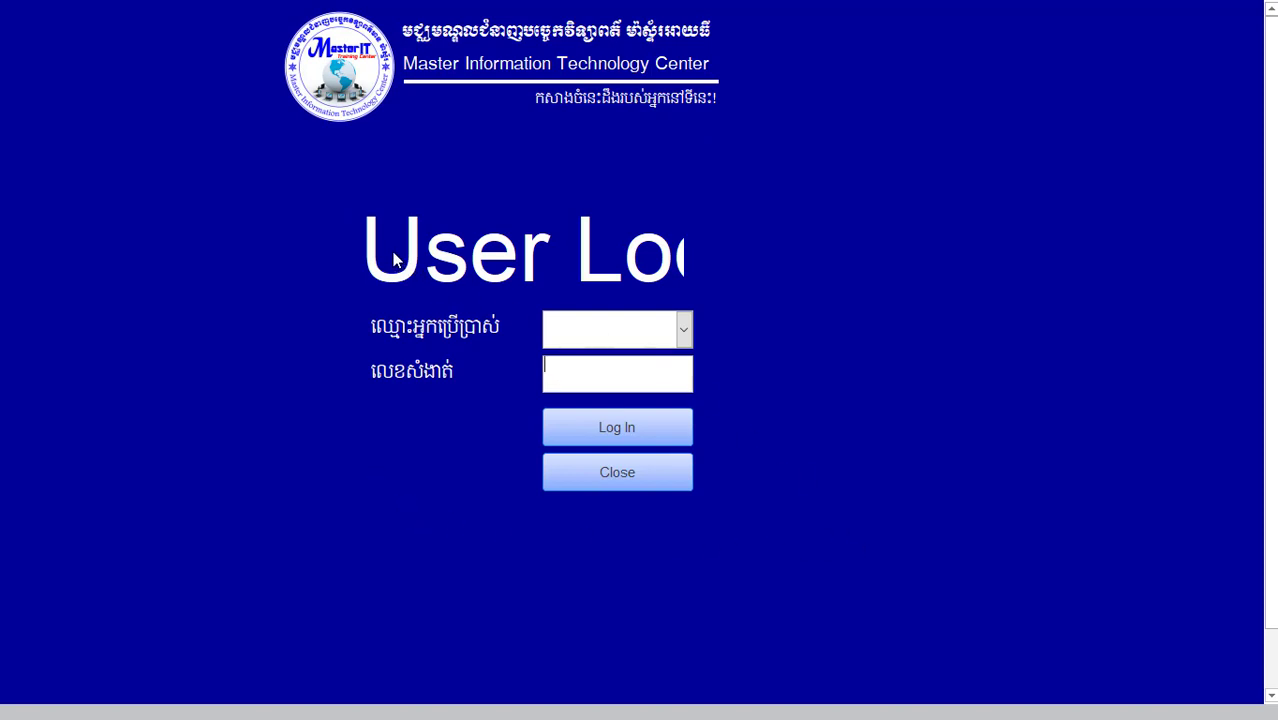
Step: Log in as the Student user by entering the account password
{"action": "left_click", "coordinate": [684, 329]}
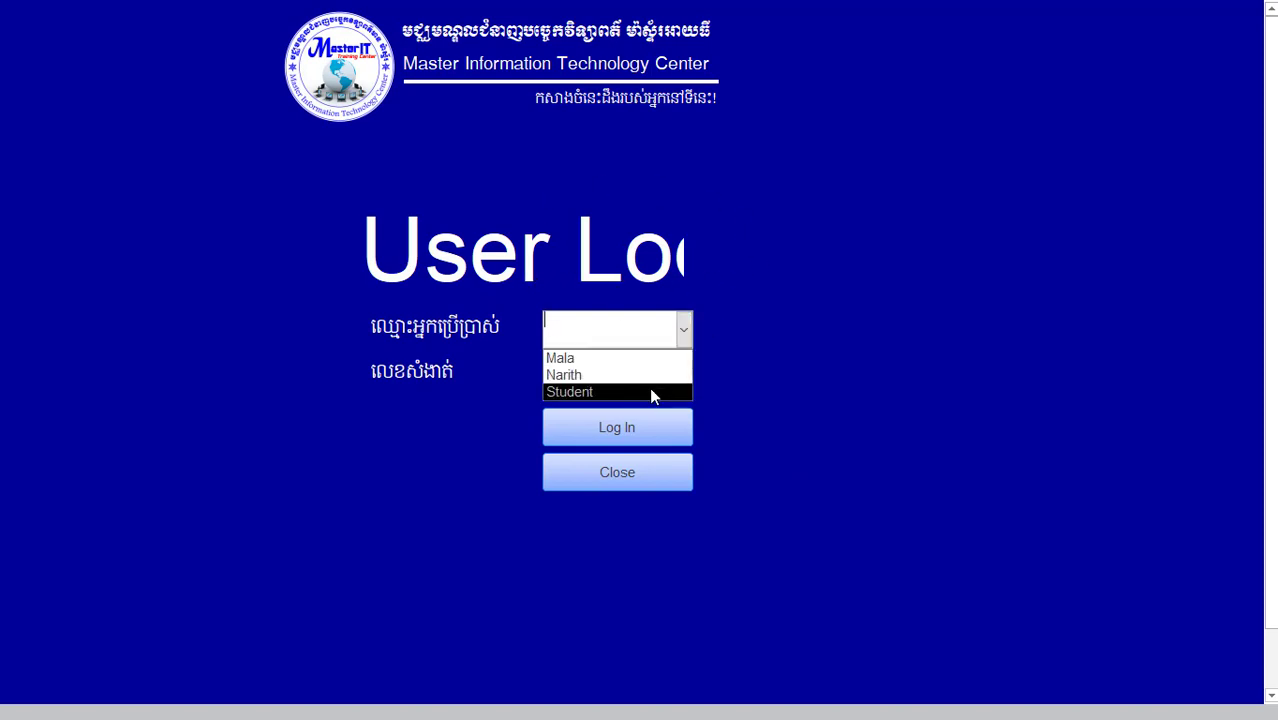
{"action": "left_click", "coordinate": [650, 391]}
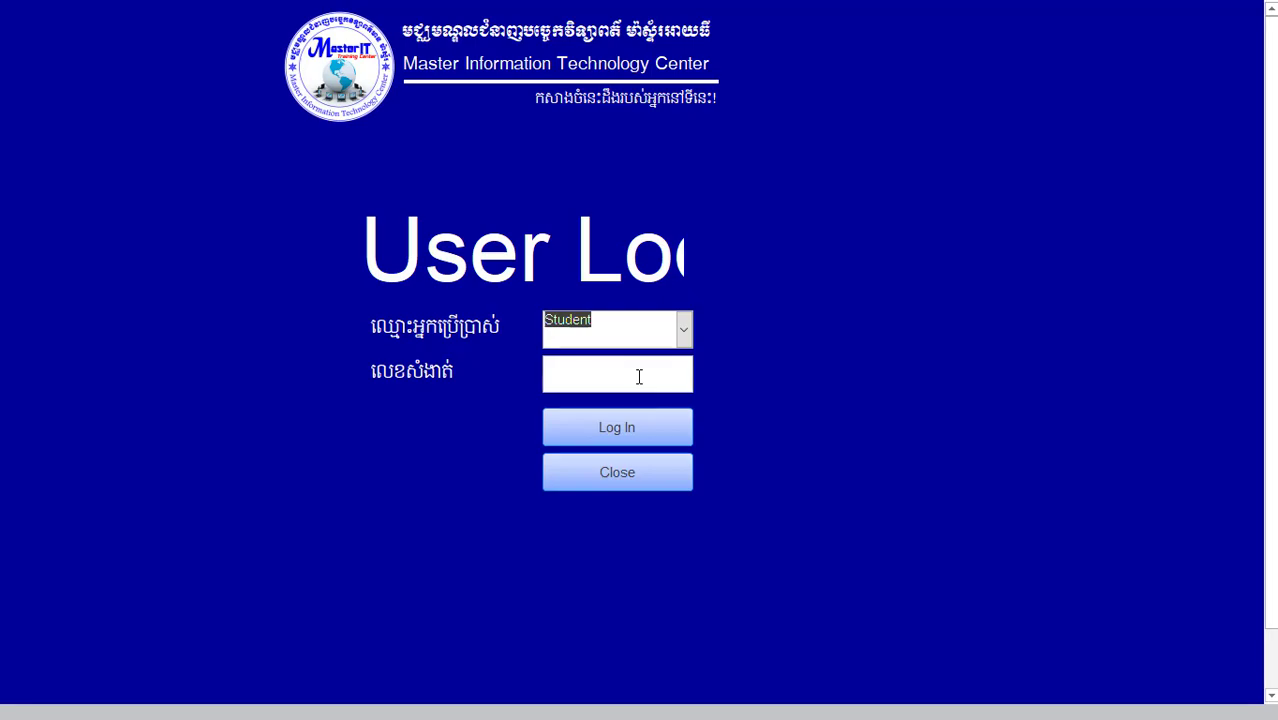
{"action": "left_click", "coordinate": [638, 375]}
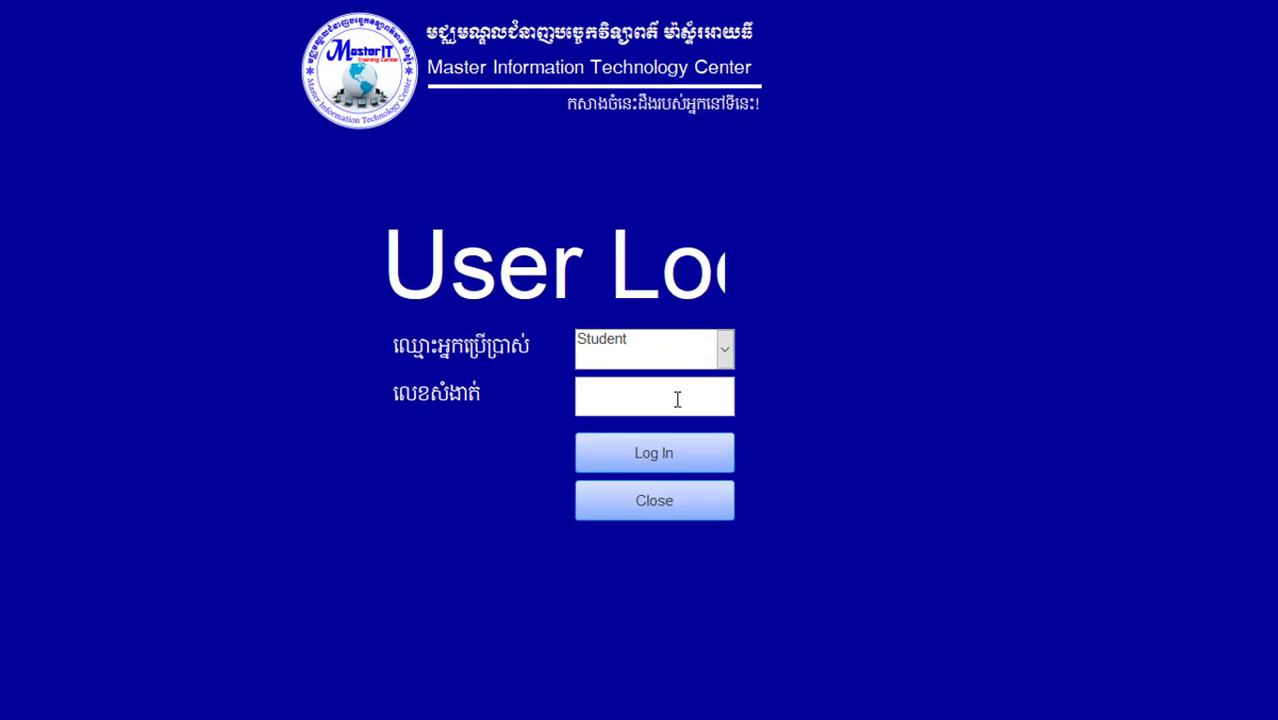
{"action": "type", "text": "student"}
{"action": "left_click", "coordinate": [660, 455]}
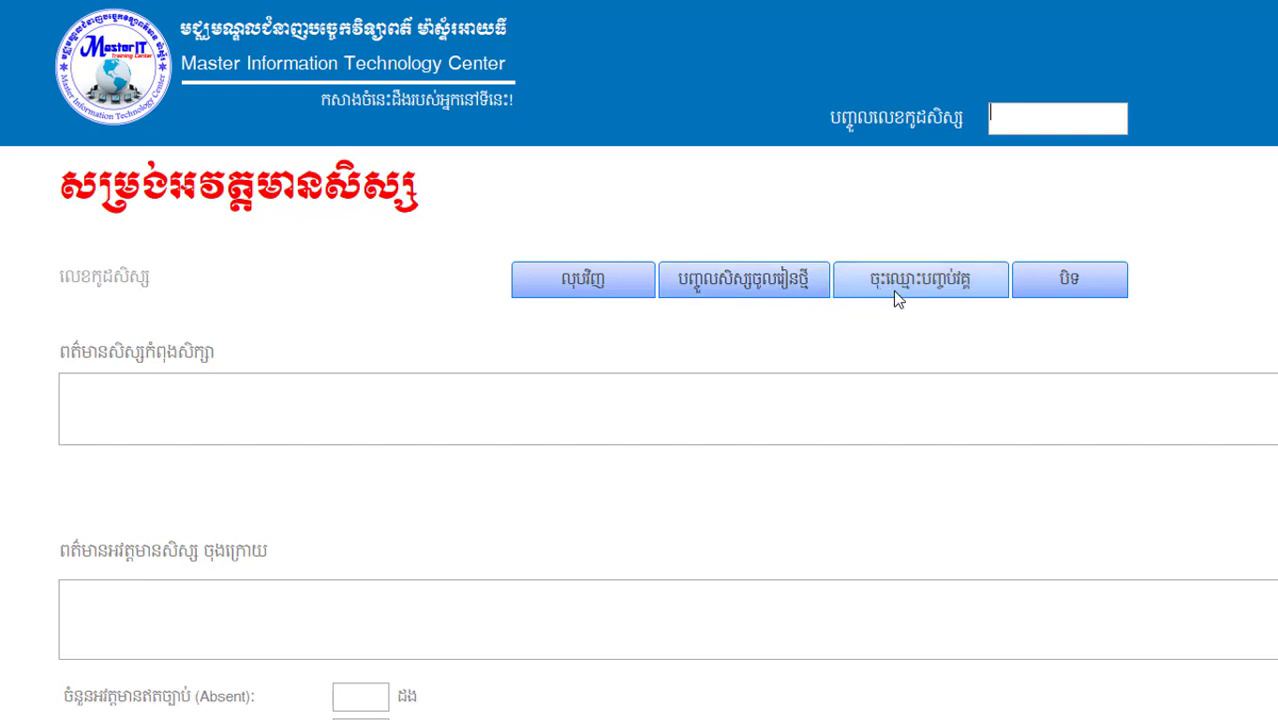
Step: Open and close the new-student entry form, then dismiss the attendance form's view options
{"action": "left_click", "coordinate": [812, 289]}
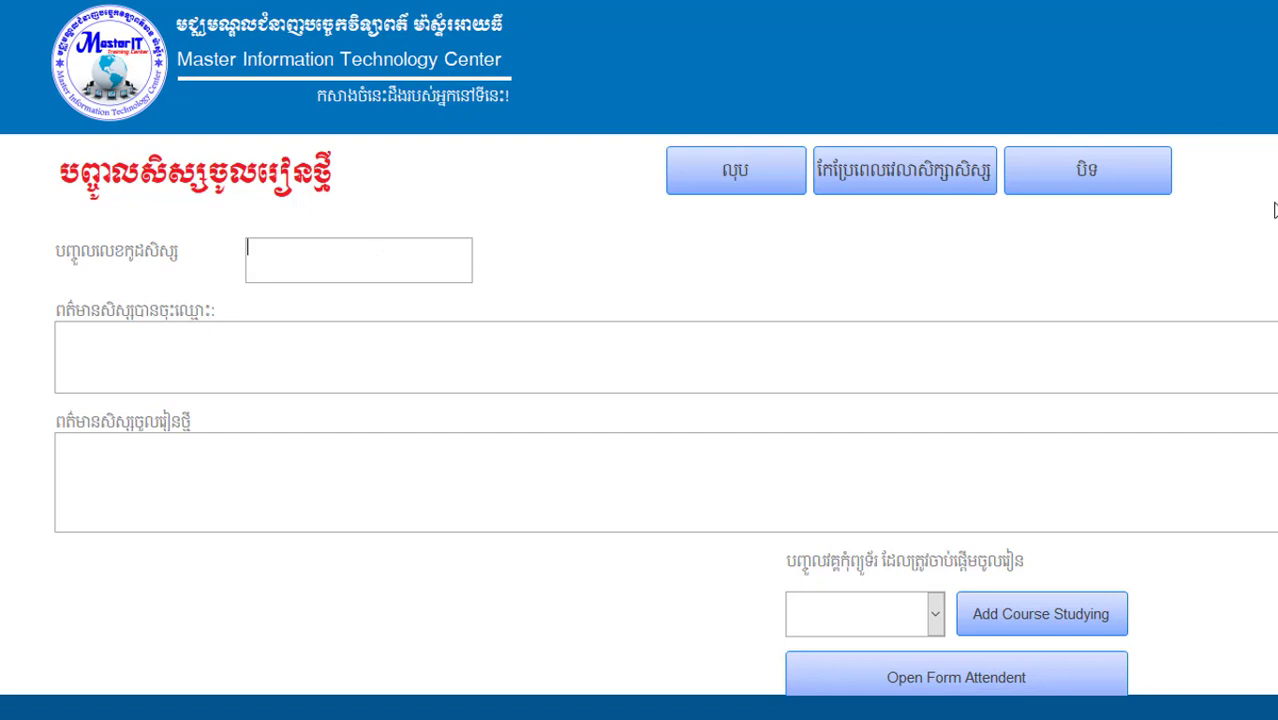
{"action": "left_click", "coordinate": [1099, 163]}
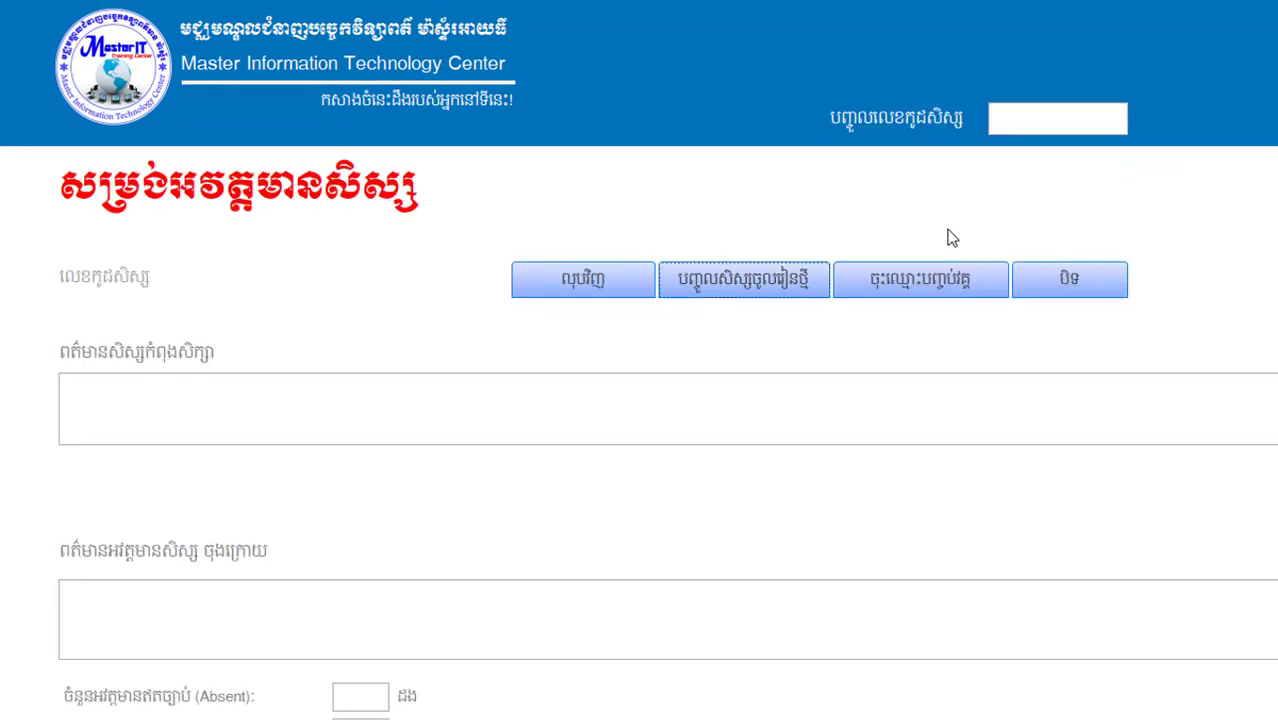
{"action": "right_click", "coordinate": [607, 104]}
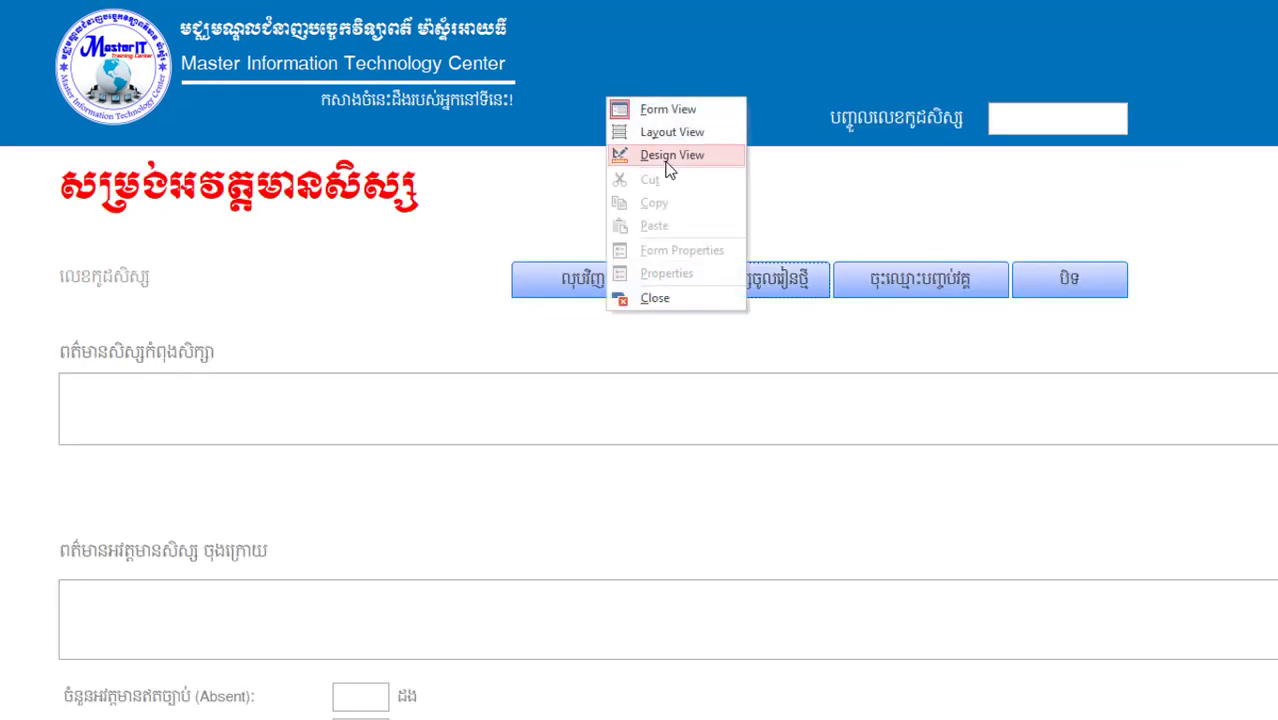
{"action": "left_click", "coordinate": [558, 116]}
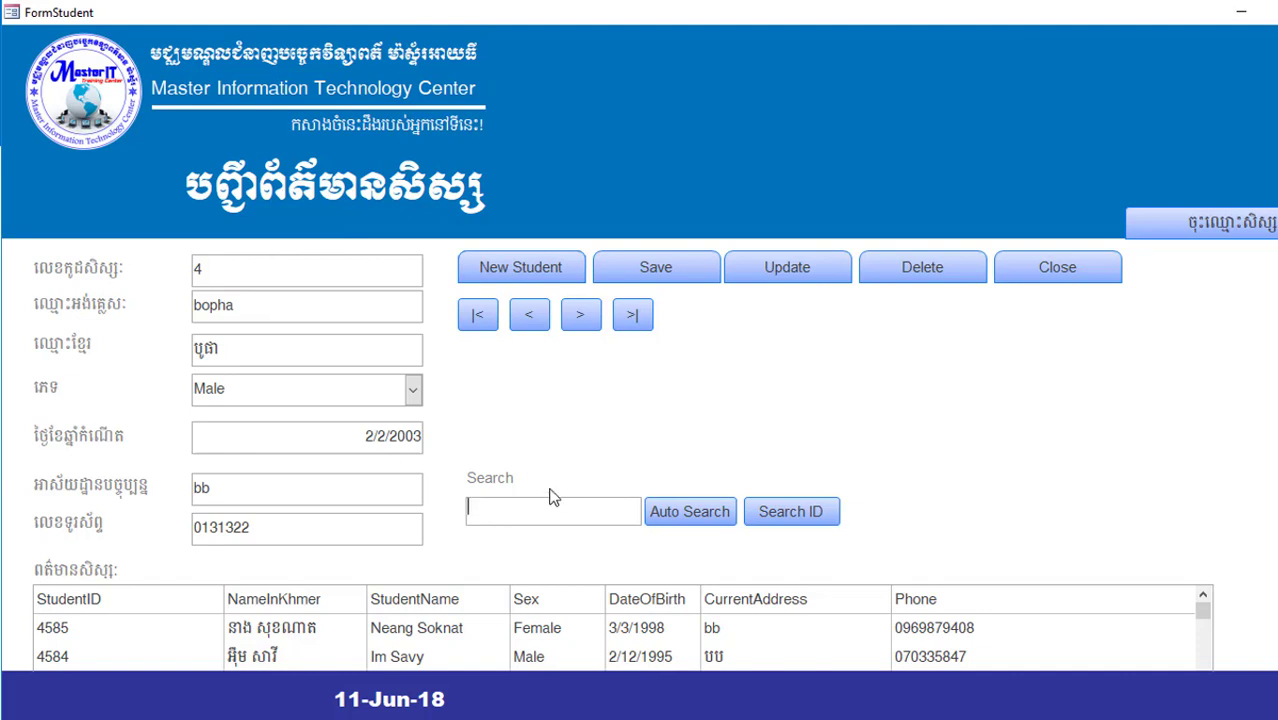
Step: Filter the list by 'da', search for student ID 4032, then open the registration form
{"action": "type", "text": "da"}
{"action": "left_click", "coordinate": [719, 513]}
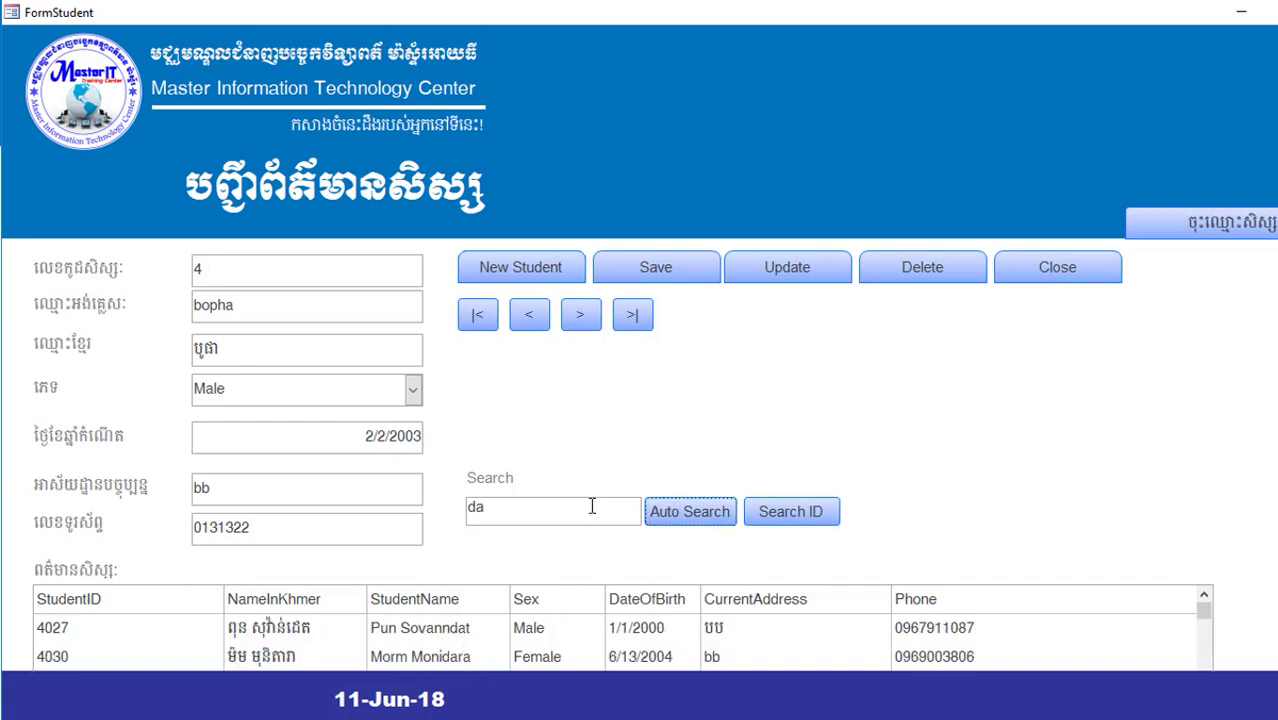
{"action": "left_click_drag", "start_coordinate": [513, 500], "coordinate": [436, 492]}
{"action": "type", "text": "4032"}
{"action": "key", "text": "Tab"}
{"action": "left_click", "coordinate": [798, 524]}
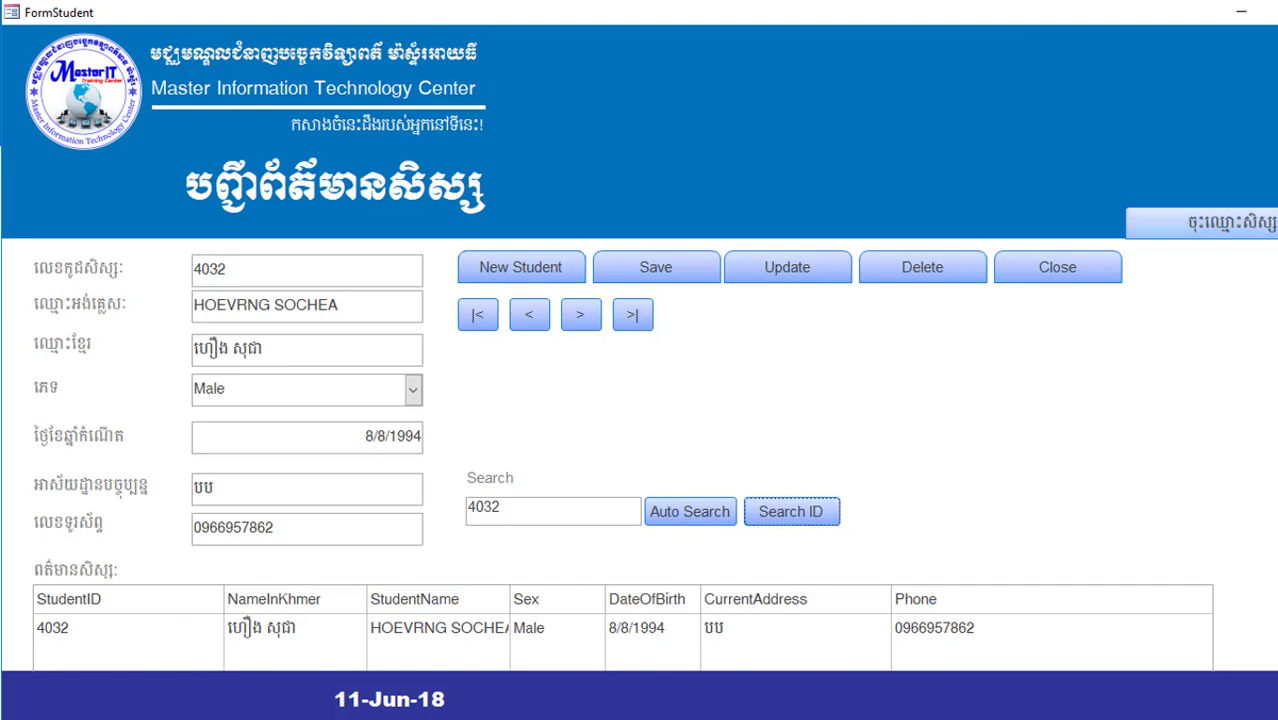
{"action": "left_click", "coordinate": [1200, 224]}
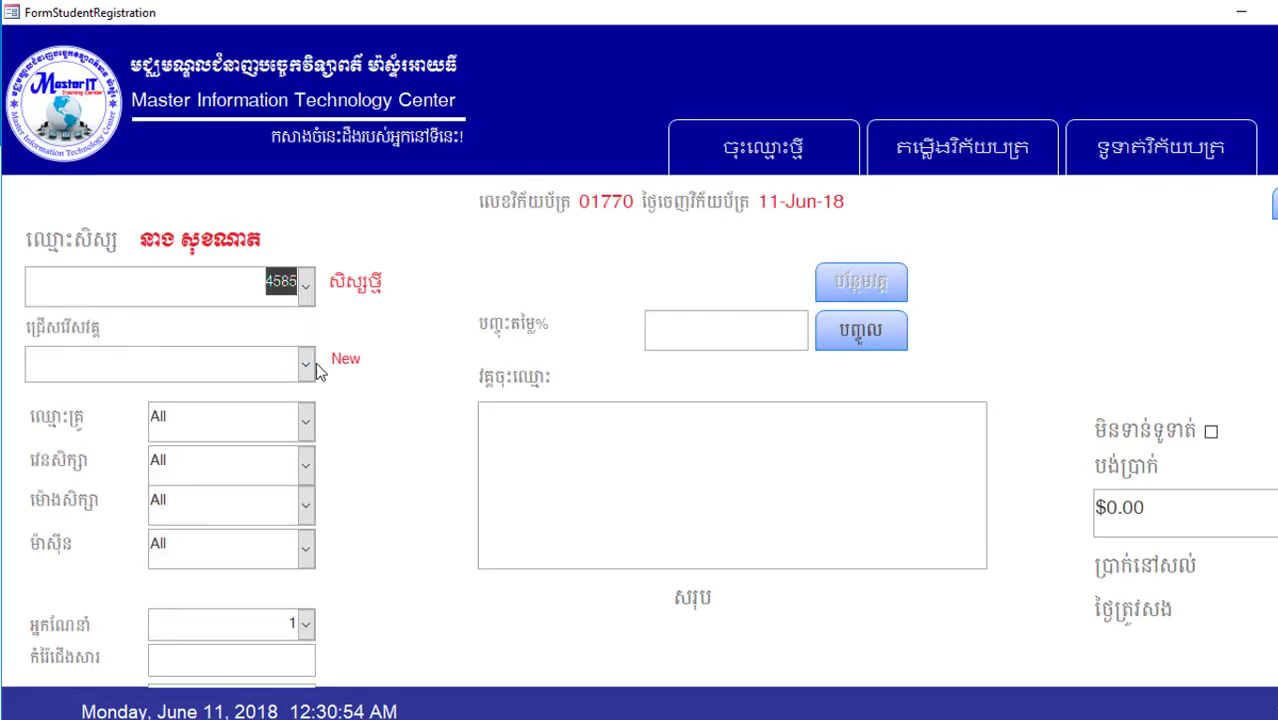
Step: Add the Sketup course with a 10 discount to the student's invoice
{"action": "left_click", "coordinate": [305, 364]}
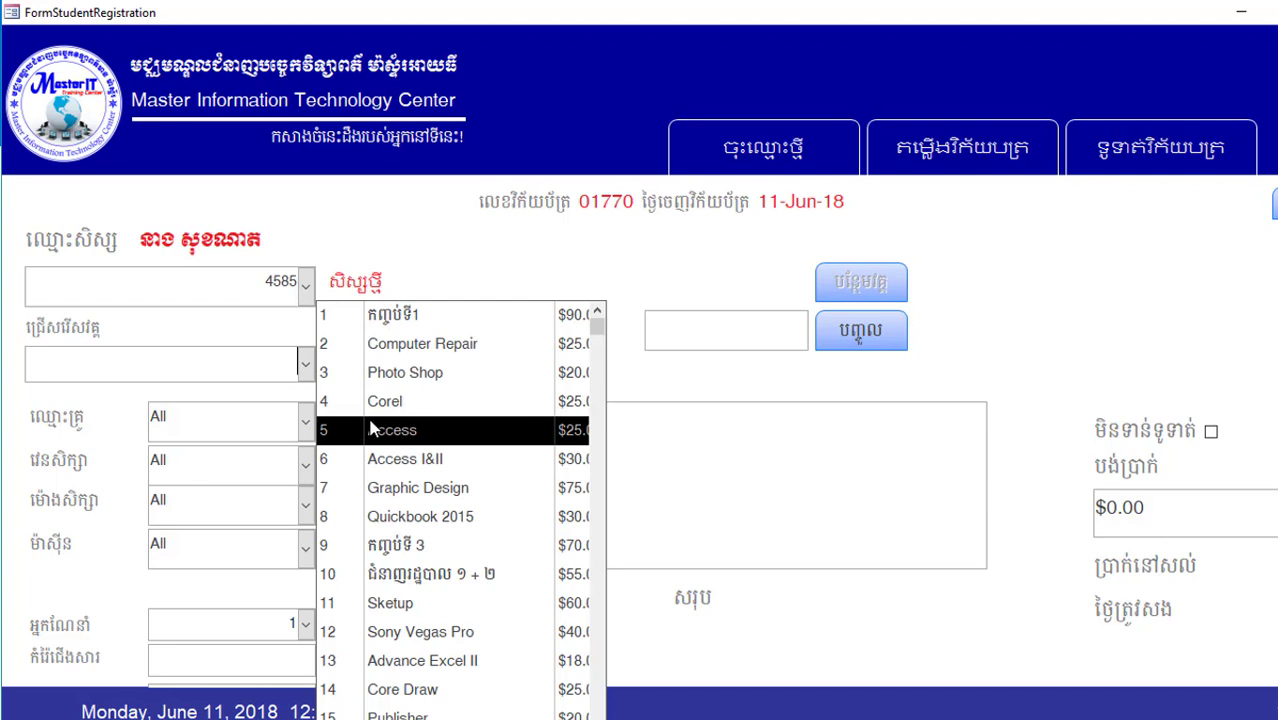
{"action": "scroll", "coordinate": [418, 530], "scroll_direction": "down", "scroll_amount": 1}
{"action": "left_click", "coordinate": [418, 530]}
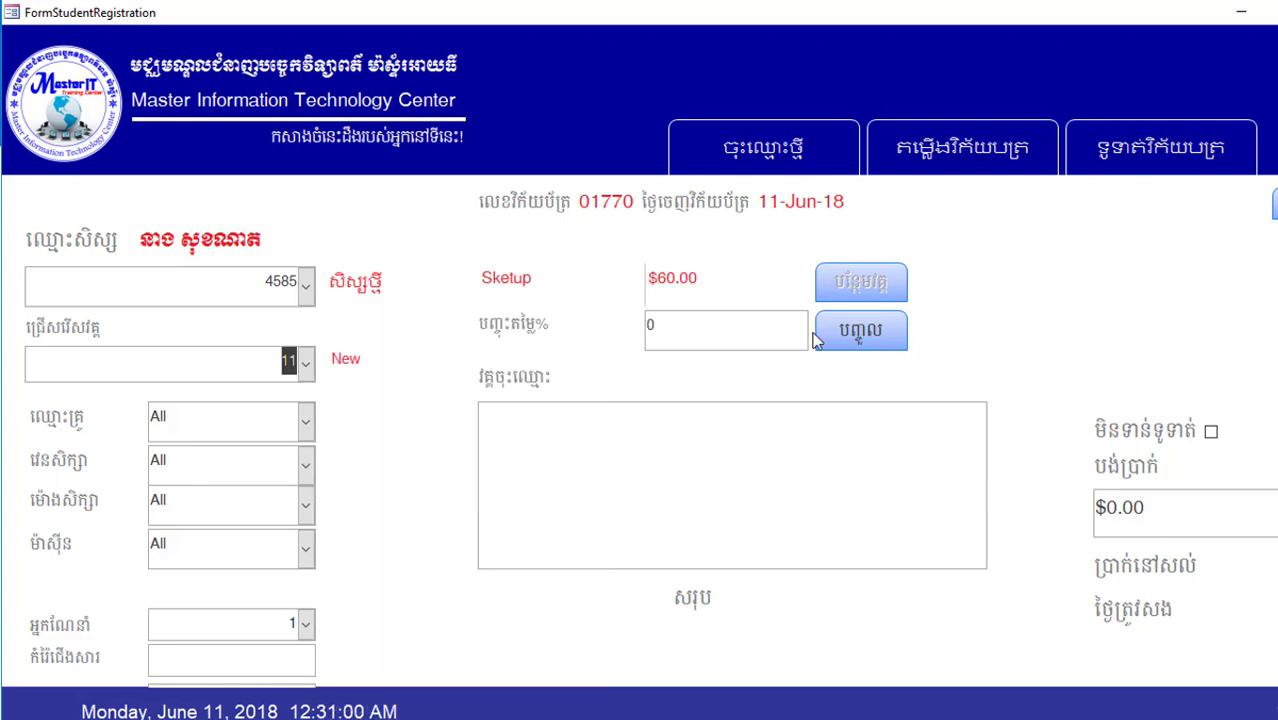
{"action": "key", "text": "Tab"}
{"action": "type", "text": "10"}
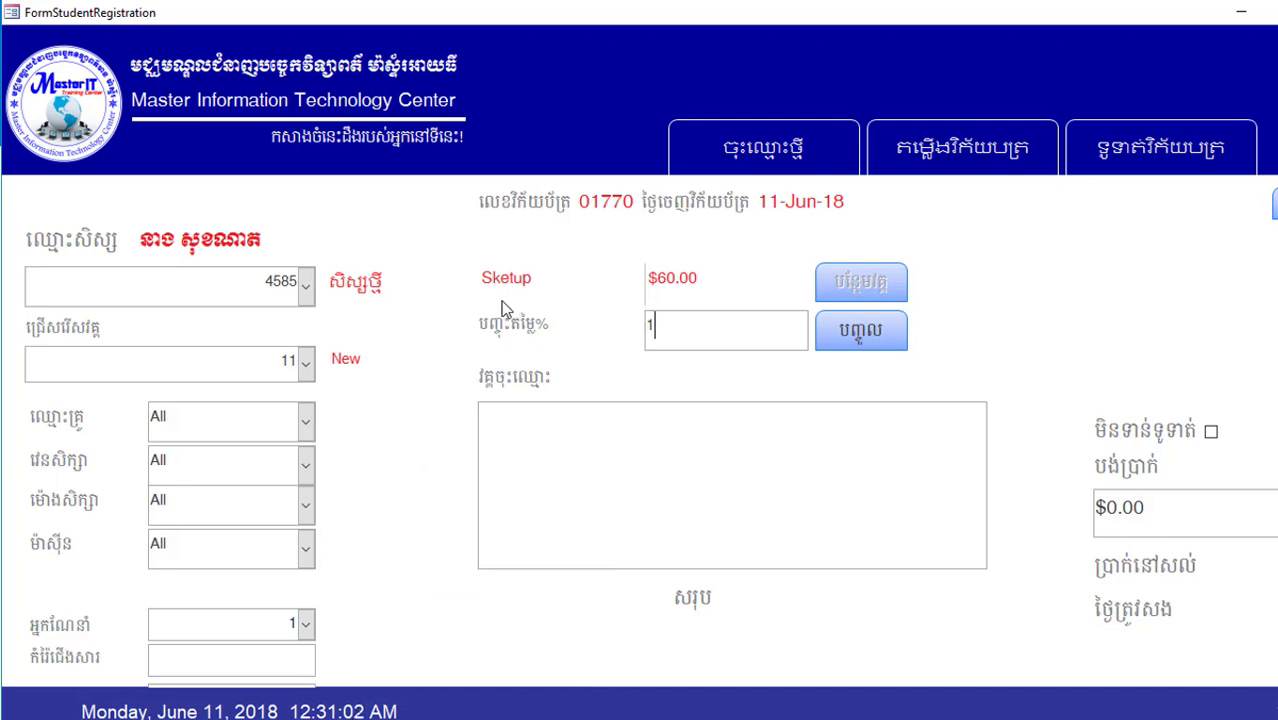
{"action": "left_click", "coordinate": [857, 335]}
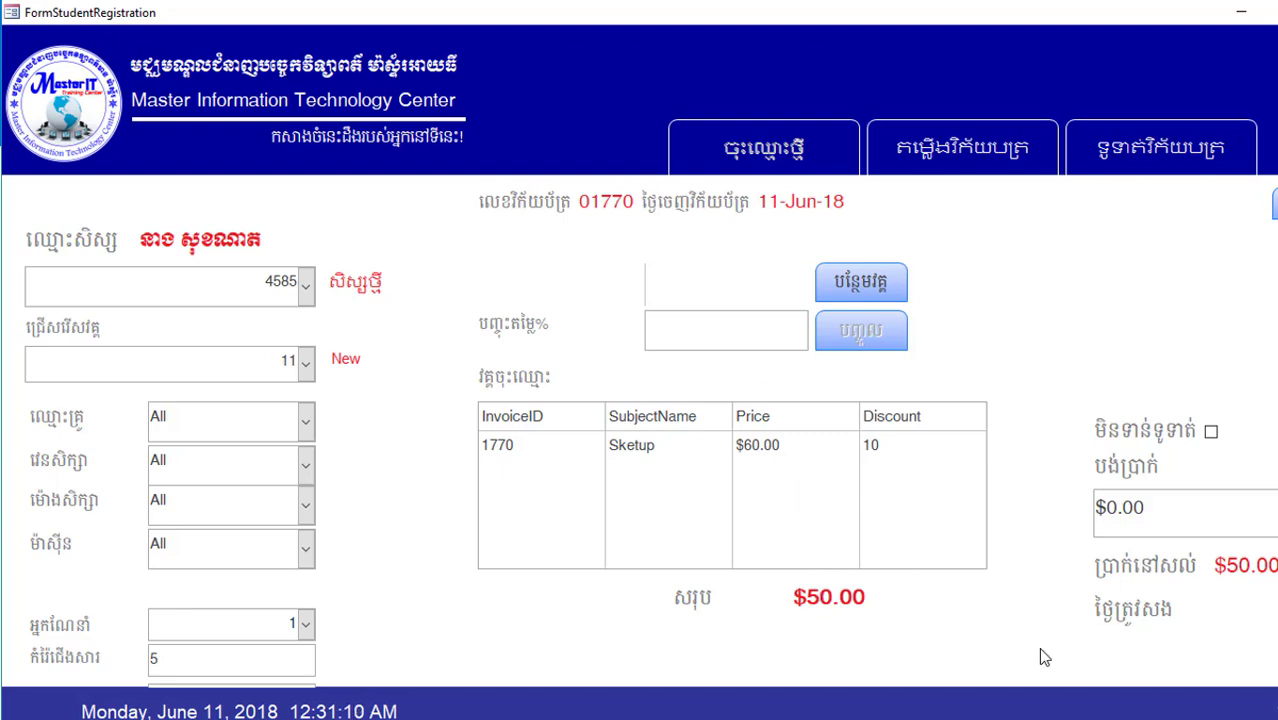
Step: Record a $50 payment, print and close the receipt, and return to FormStudent
{"action": "scroll", "coordinate": [640, 400], "scroll_direction": "right", "scroll_amount": 3}
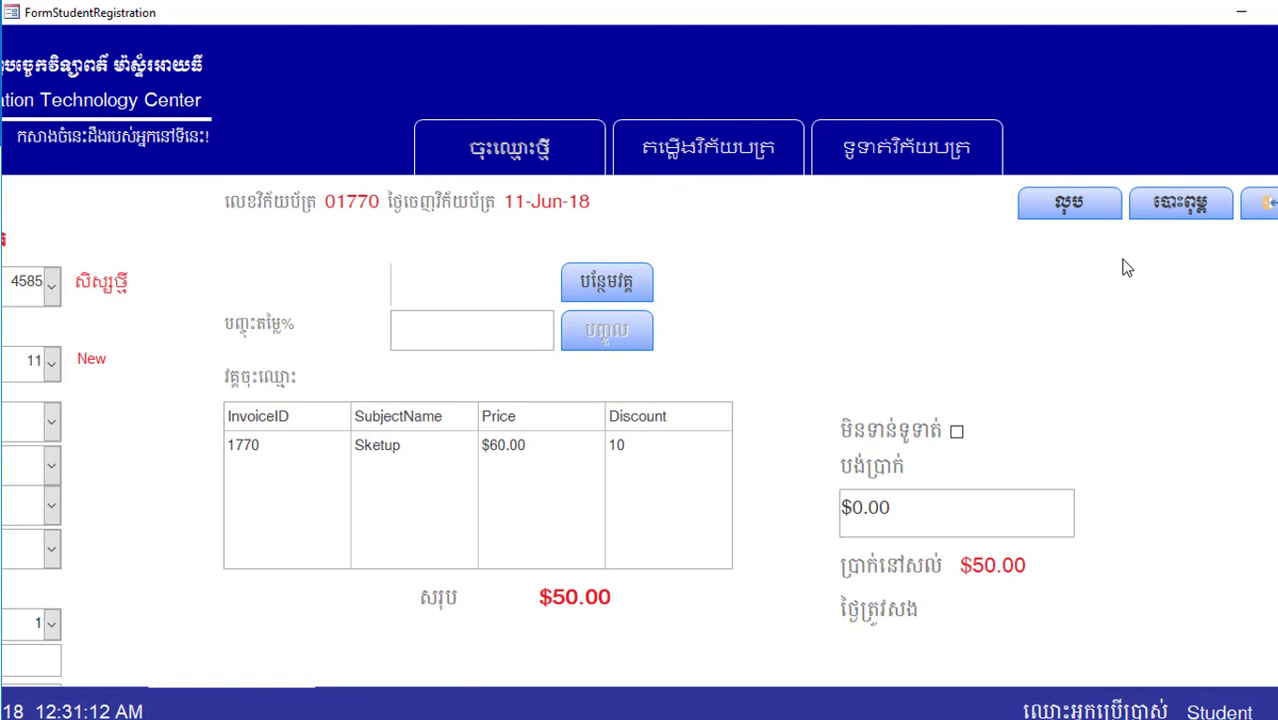
{"action": "left_click", "coordinate": [1021, 491]}
{"action": "left_click_drag", "start_coordinate": [1021, 491], "coordinate": [730, 486]}
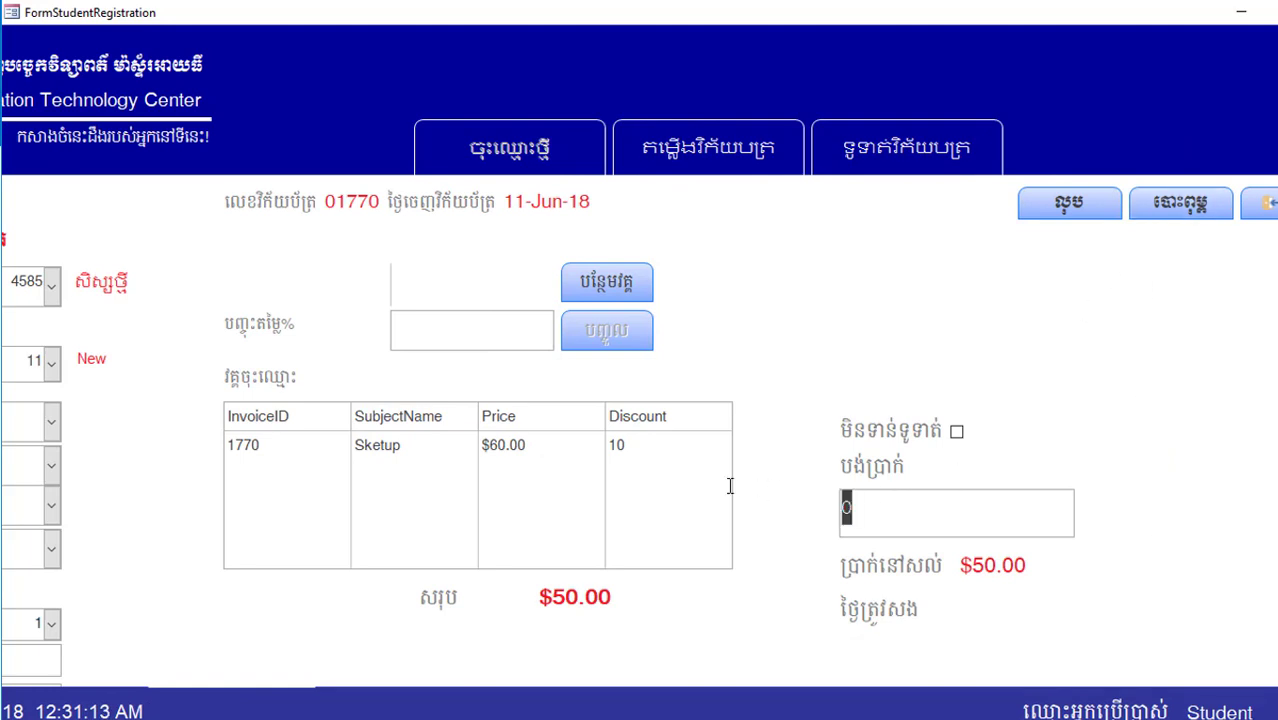
{"action": "type", "text": "50"}
{"action": "left_click", "coordinate": [1180, 203]}
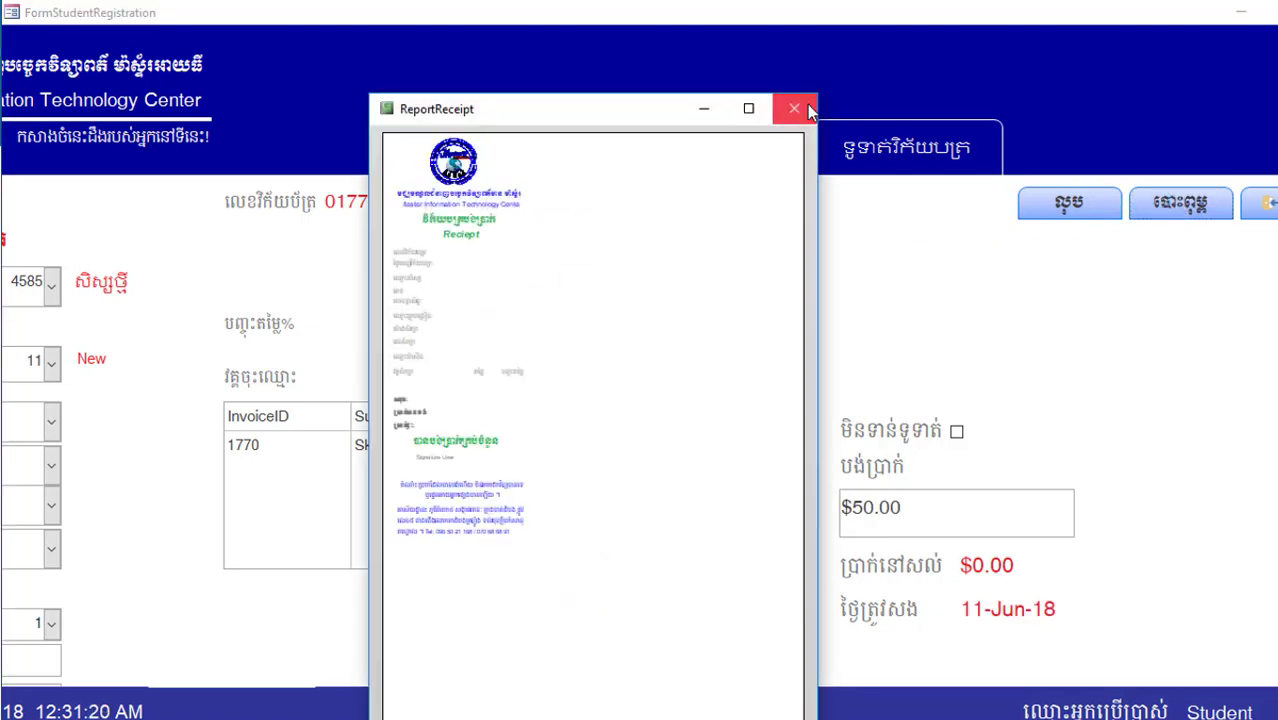
{"action": "left_click", "coordinate": [789, 112]}
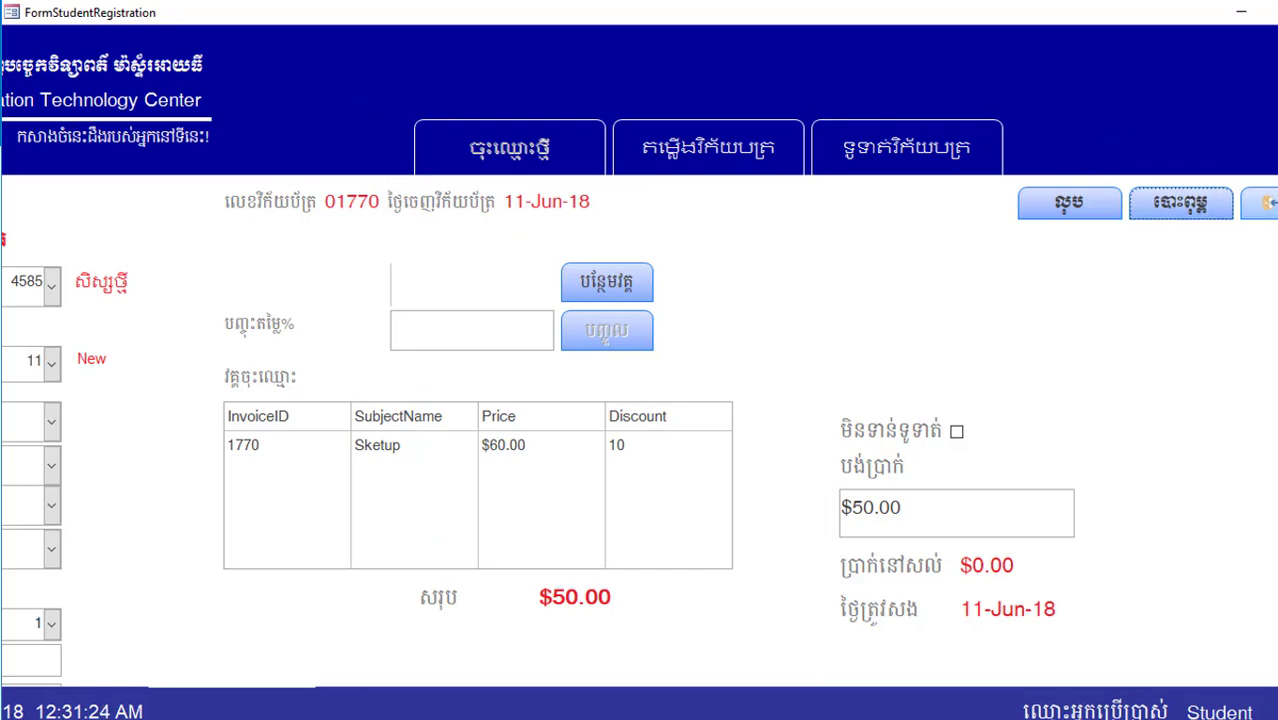
{"action": "left_click", "coordinate": [1262, 203]}
{"action": "right_click", "coordinate": [629, 163]}
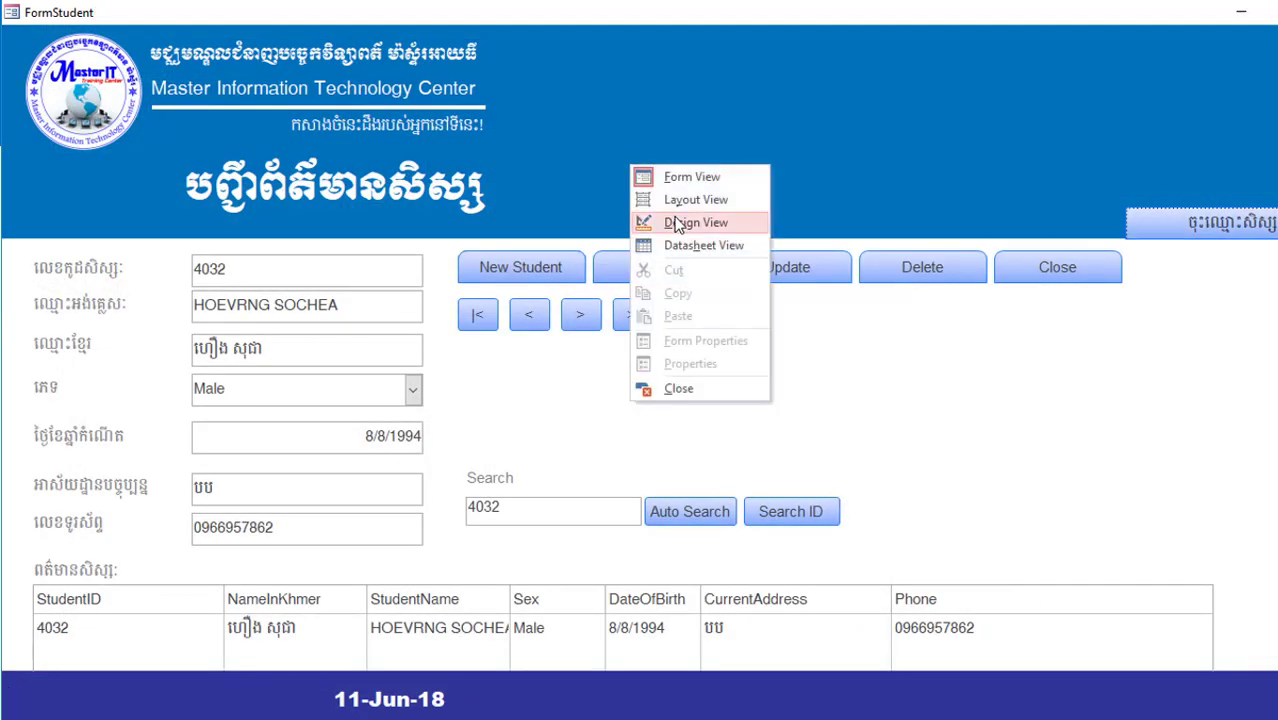
Step: Close the student form and open the attendance form in Design View
{"action": "left_click", "coordinate": [676, 225]}
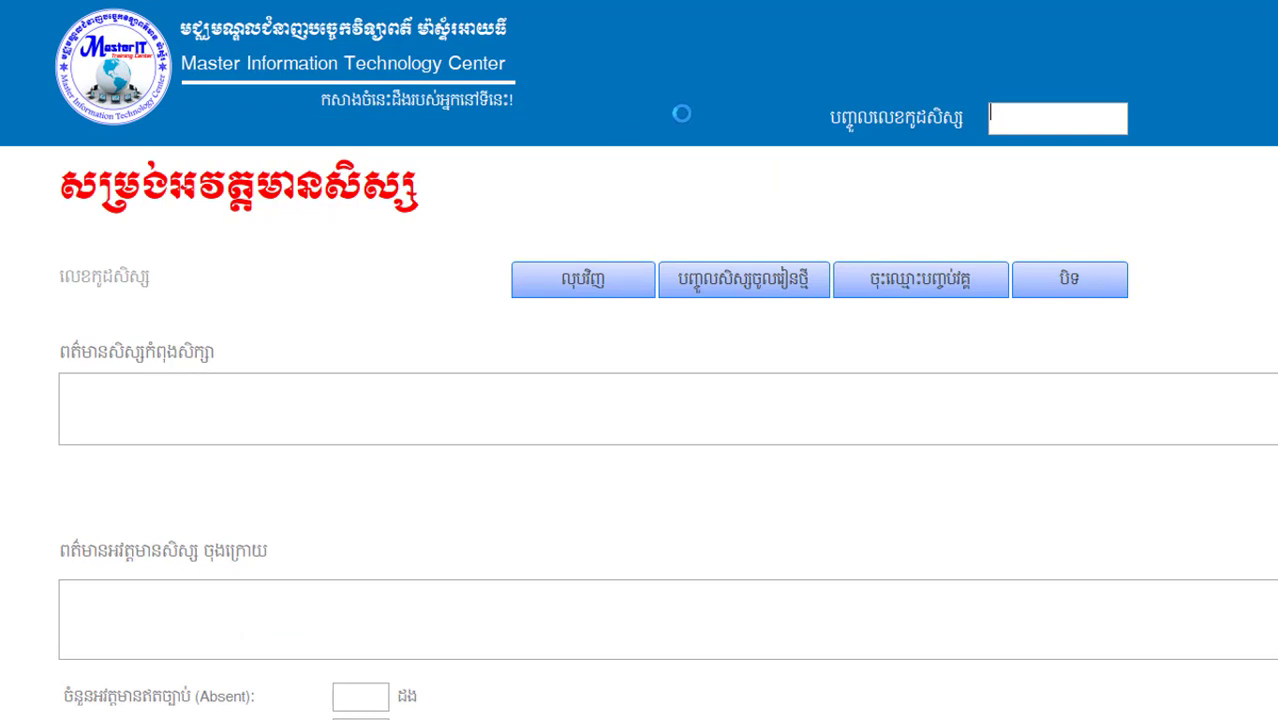
{"action": "right_click", "coordinate": [622, 120]}
{"action": "left_click", "coordinate": [673, 180]}
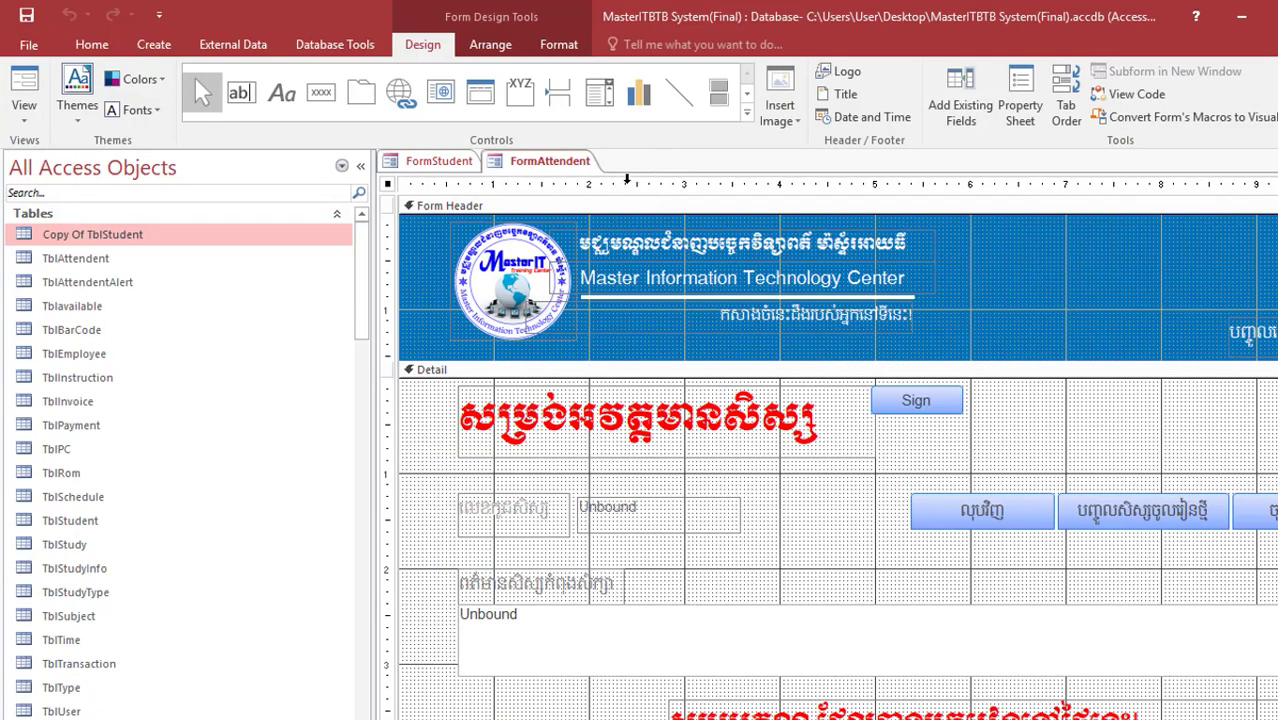
Step: Scroll the Navigation Pane through the database's tables, queries and forms
{"action": "scroll", "coordinate": [363, 312], "scroll_direction": "down", "scroll_amount": 1}
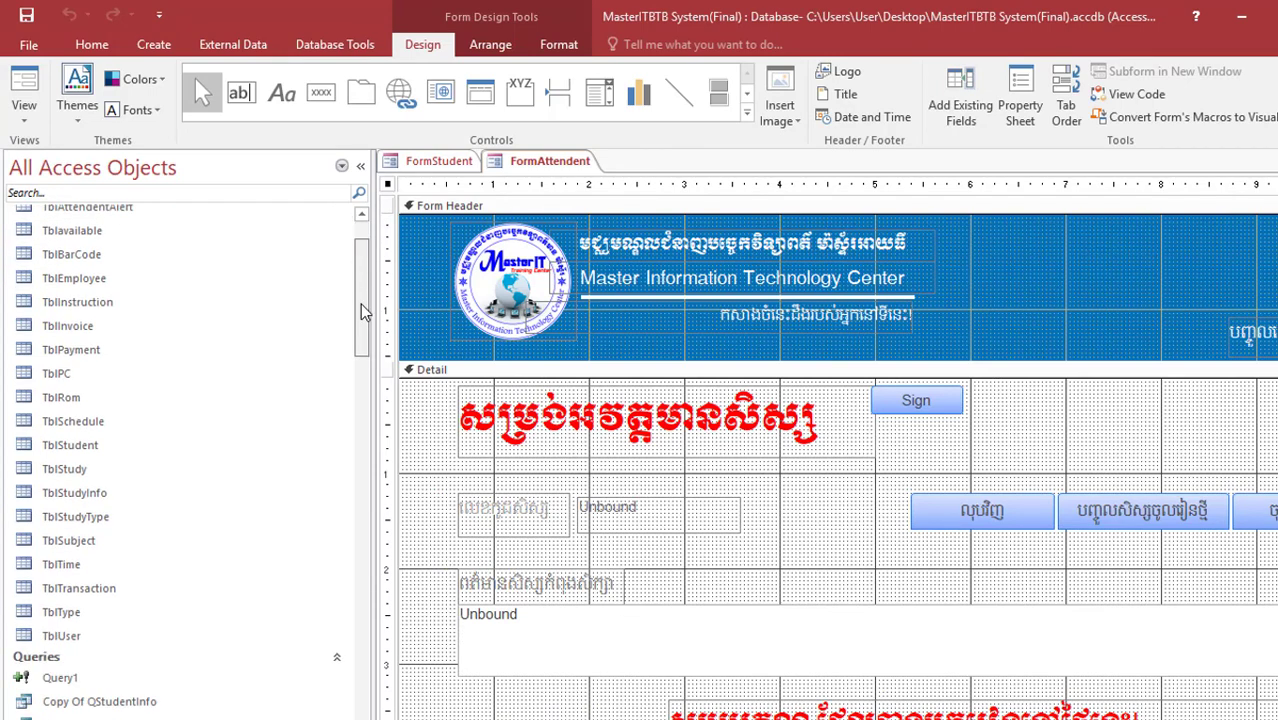
{"action": "left_click_drag", "start_coordinate": [363, 312], "coordinate": [326, 247]}
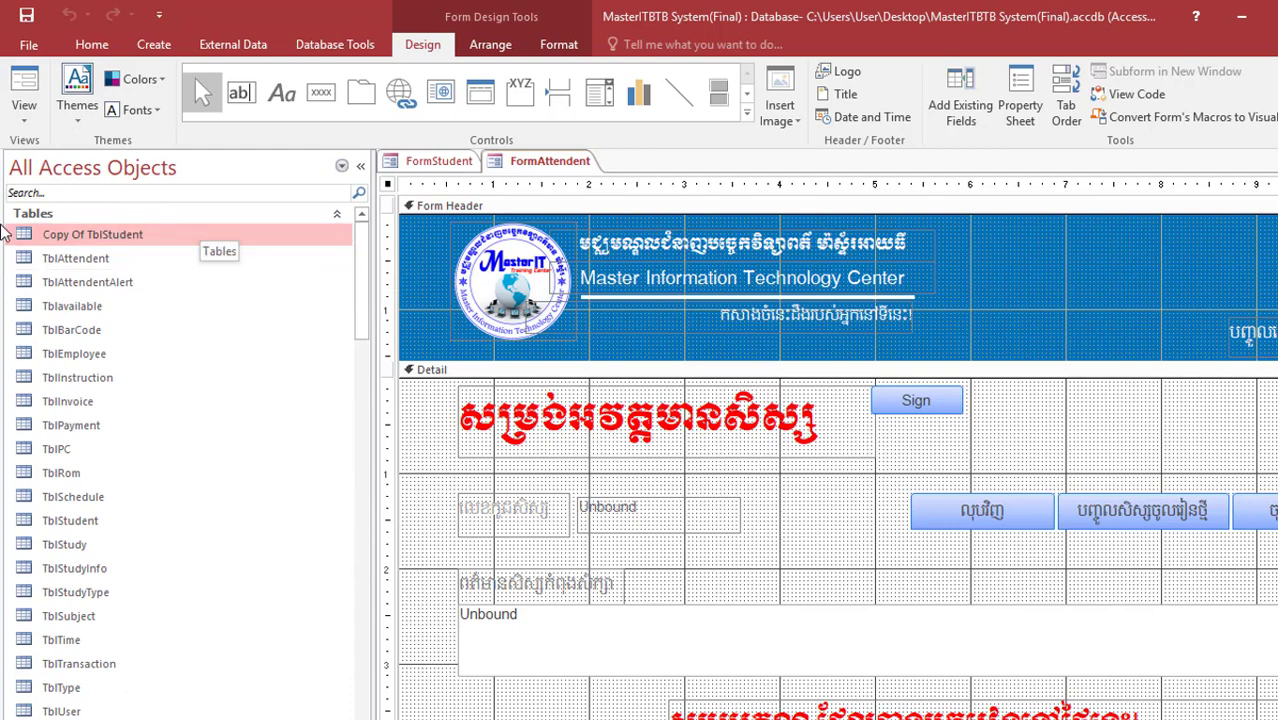
{"action": "scroll", "coordinate": [79, 515], "scroll_direction": "down", "scroll_amount": 9}
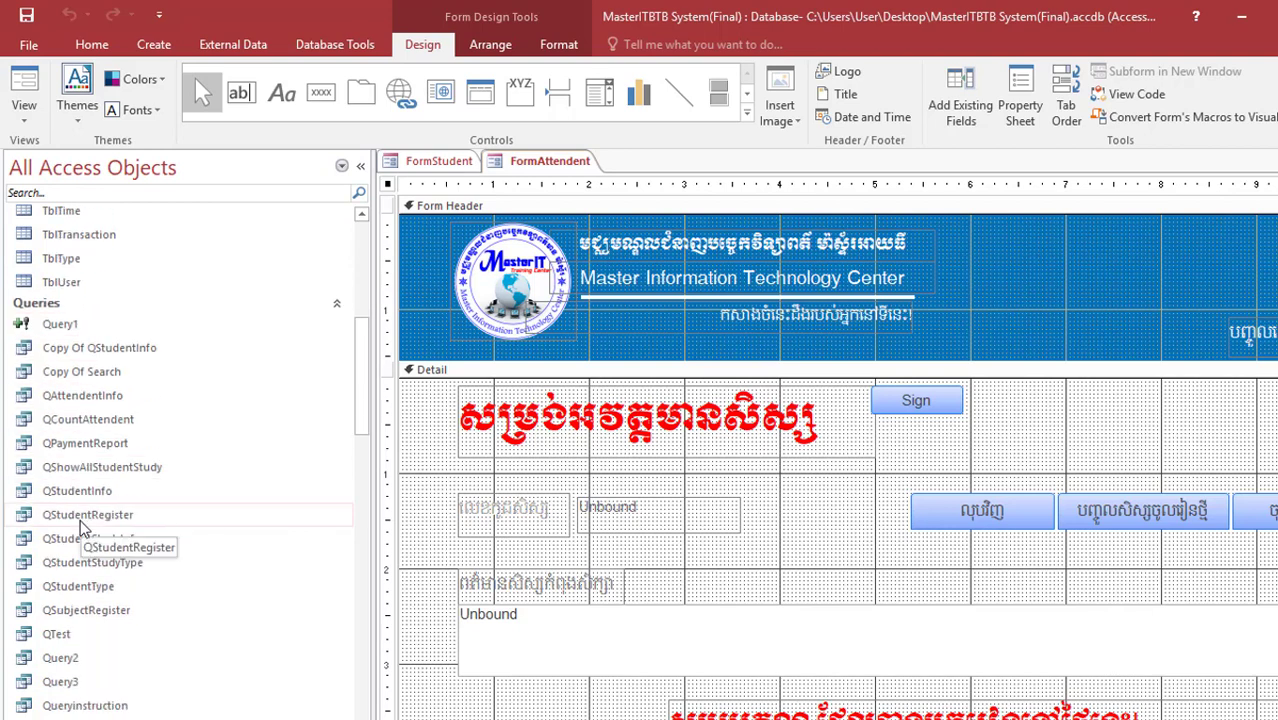
{"action": "scroll", "coordinate": [70, 492], "scroll_direction": "down", "scroll_amount": 10}
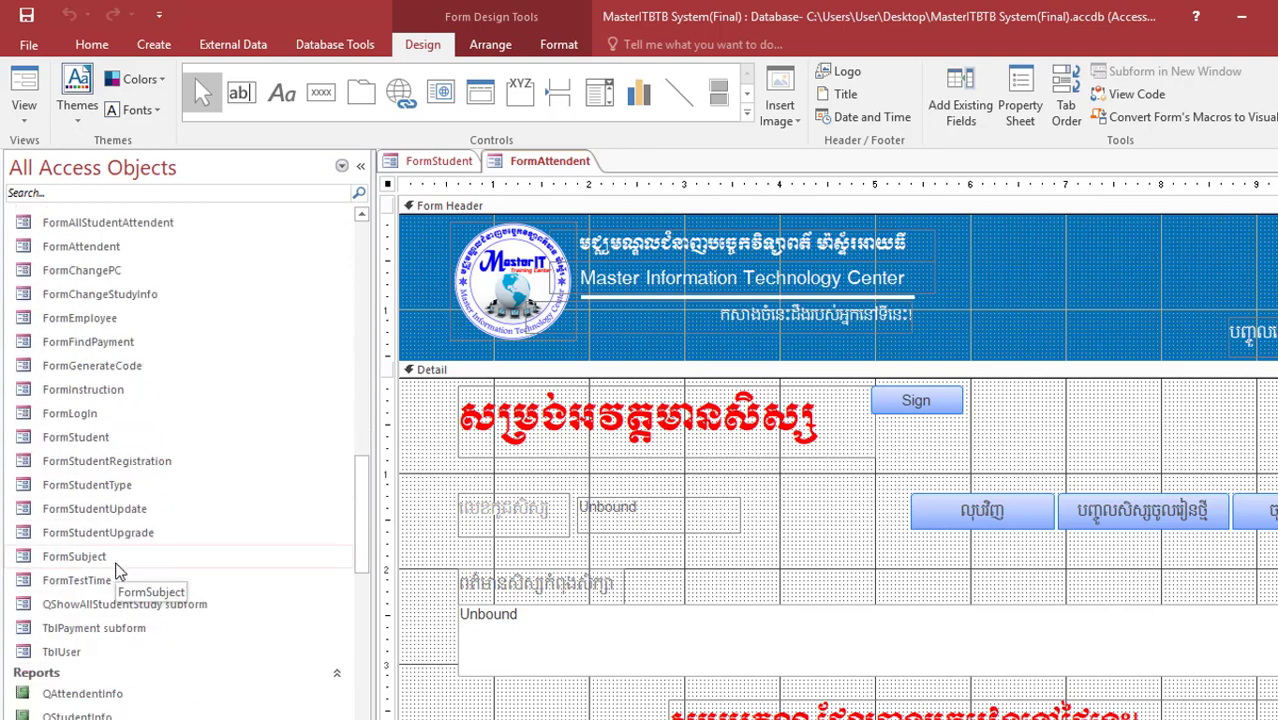
{"action": "scroll", "coordinate": [118, 574], "scroll_direction": "up", "scroll_amount": 20}
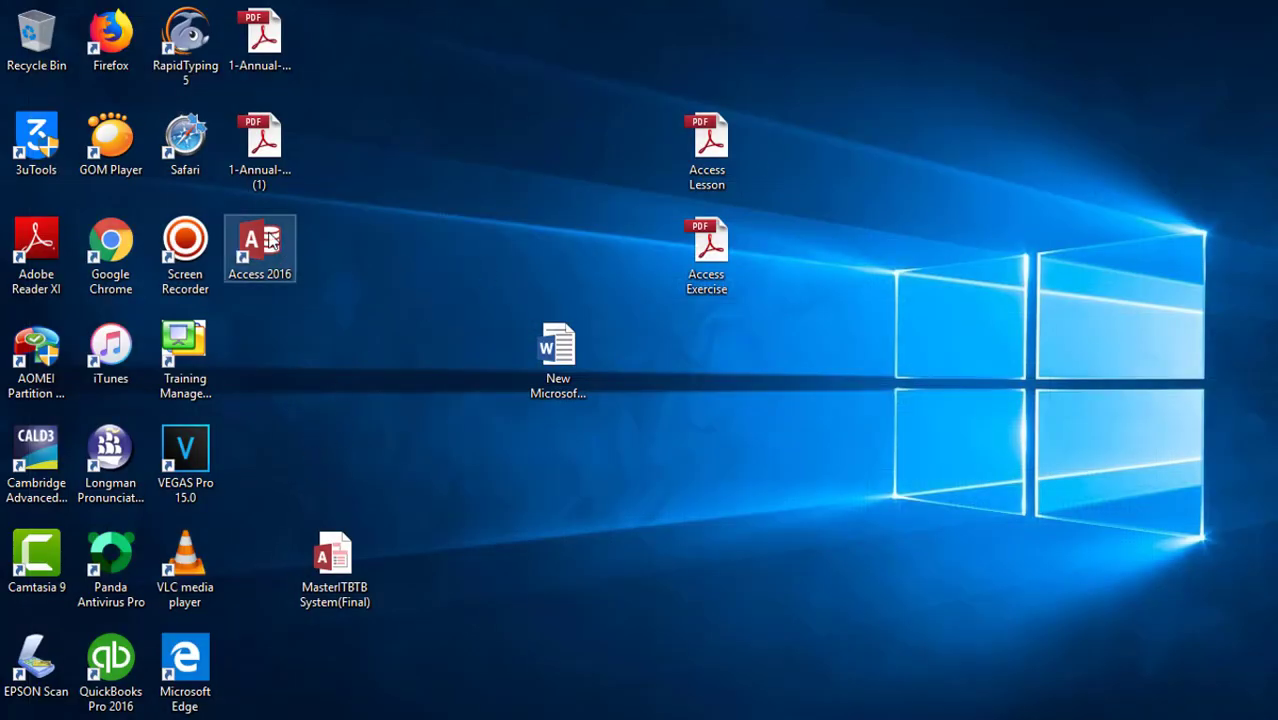
Step: Relaunch Access 2016, open Student Management System, enable its content, then close Access
{"action": "left_click", "coordinate": [278, 262]}
{"action": "double_click", "coordinate": [279, 262]}
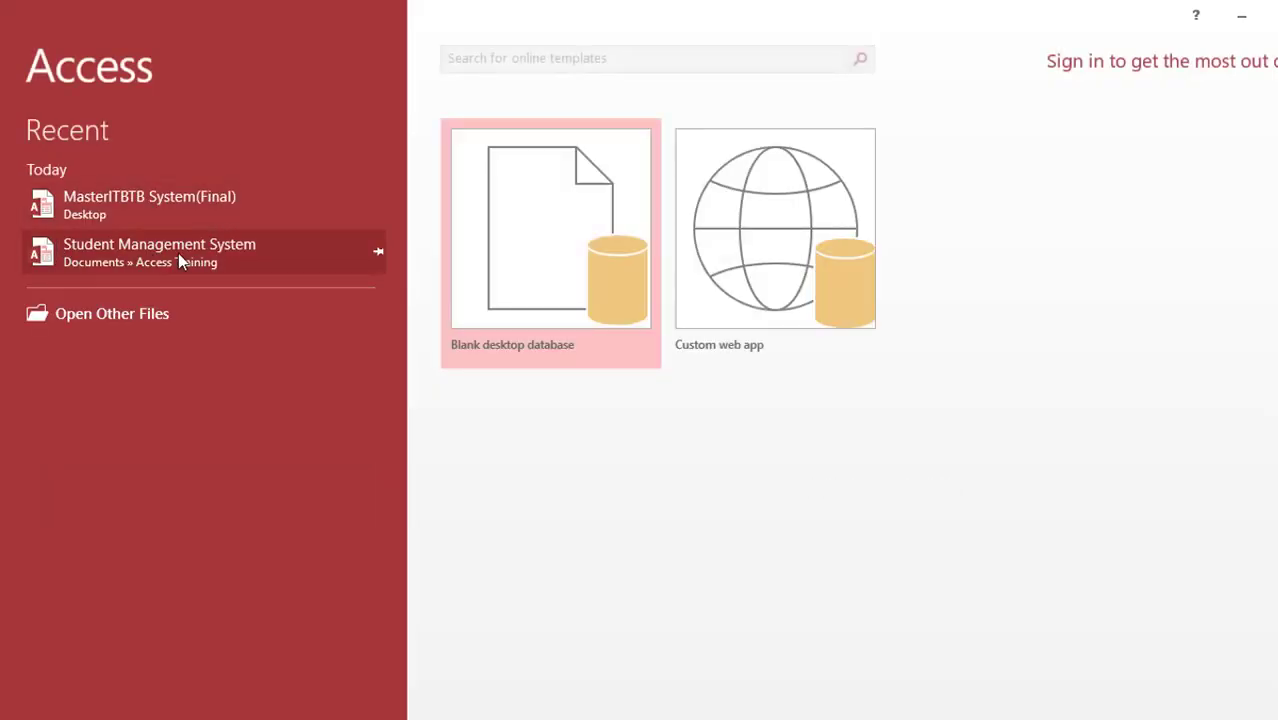
{"action": "left_click", "coordinate": [179, 253]}
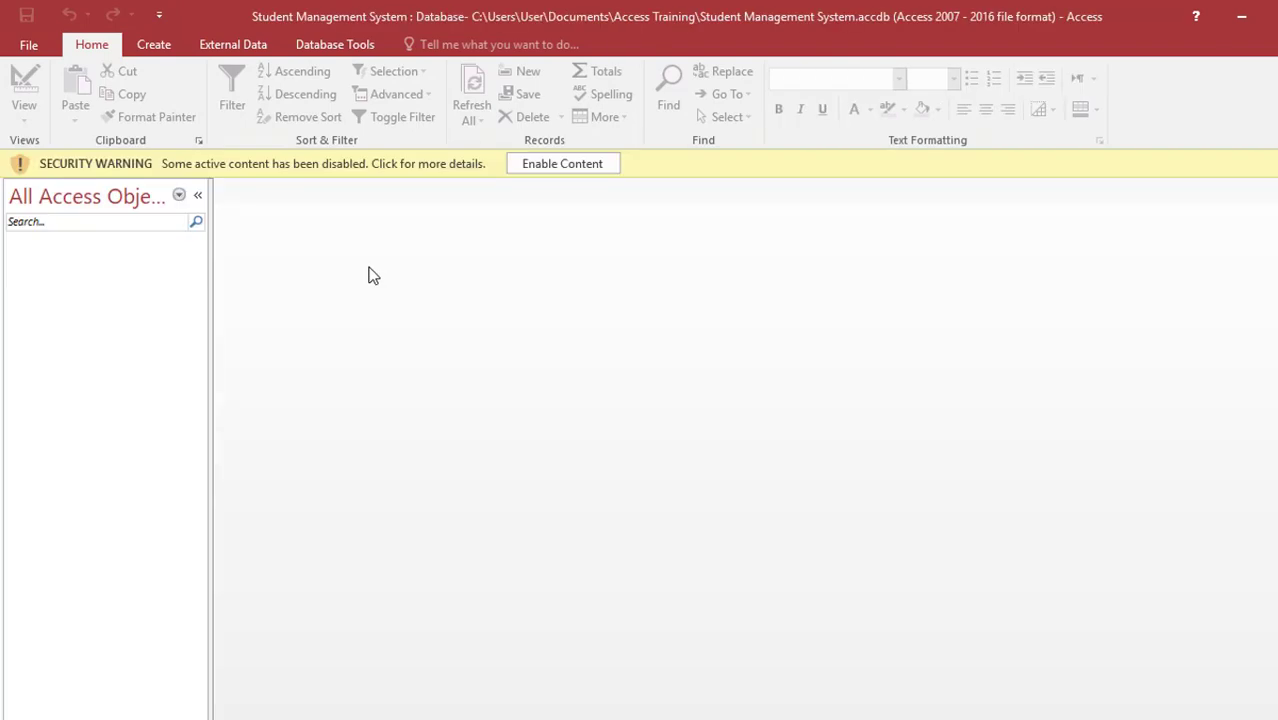
{"action": "left_click", "coordinate": [528, 166]}
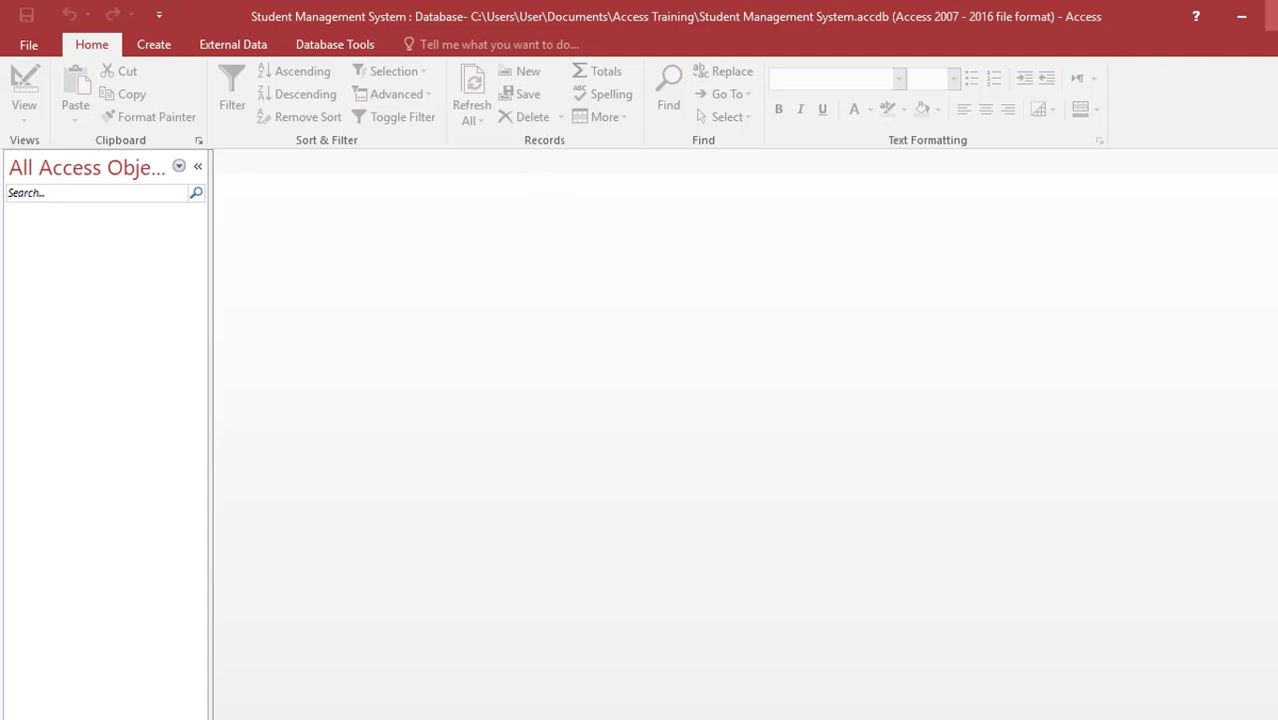
{"action": "left_click", "coordinate": [1272, 12]}
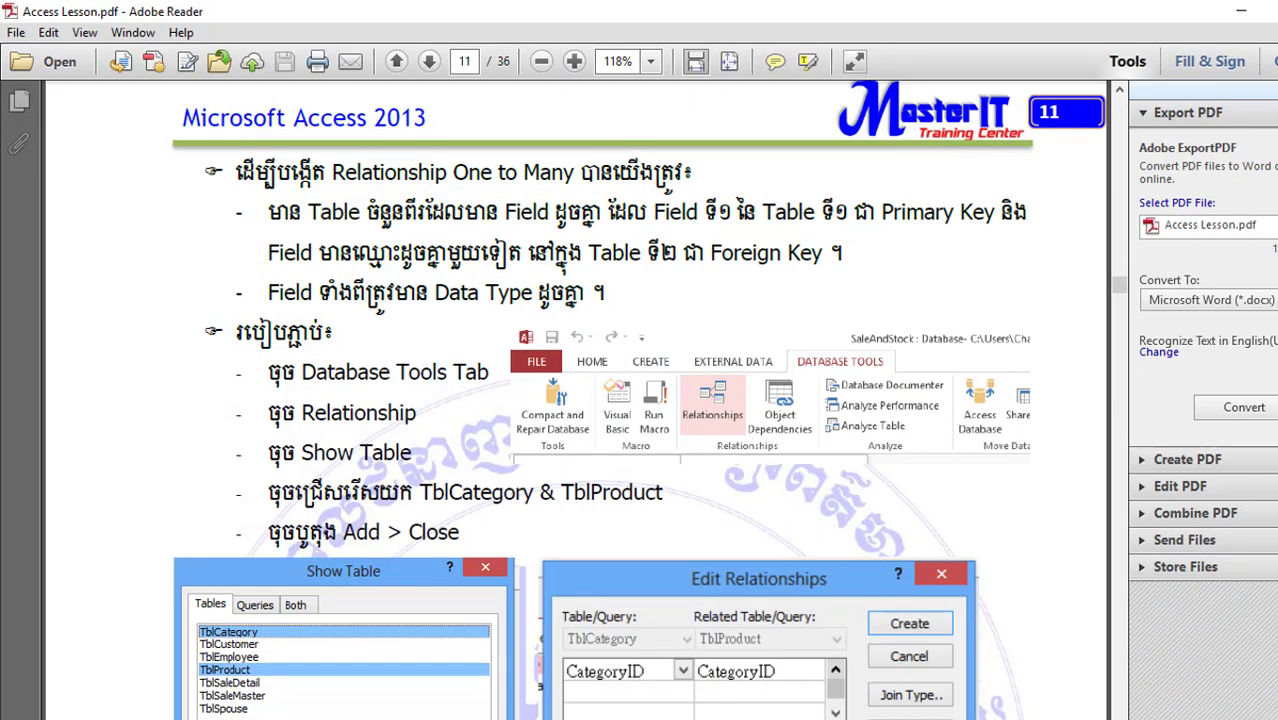
Step: Switch to the Access Exercise PDF, highlight the Student Management name, then minimize Reader
{"action": "left_click", "coordinate": [1266, 10]}
{"action": "double_click", "coordinate": [706, 228]}
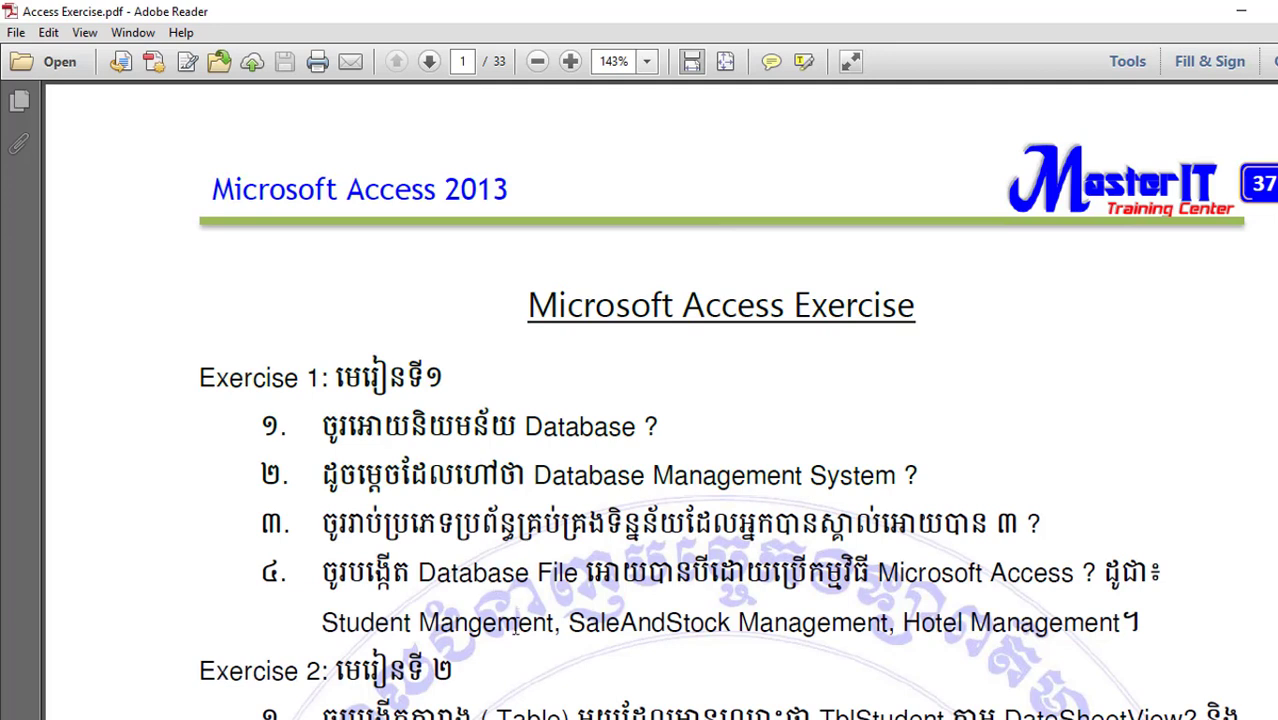
{"action": "left_click_drag", "start_coordinate": [367, 621], "coordinate": [879, 632]}
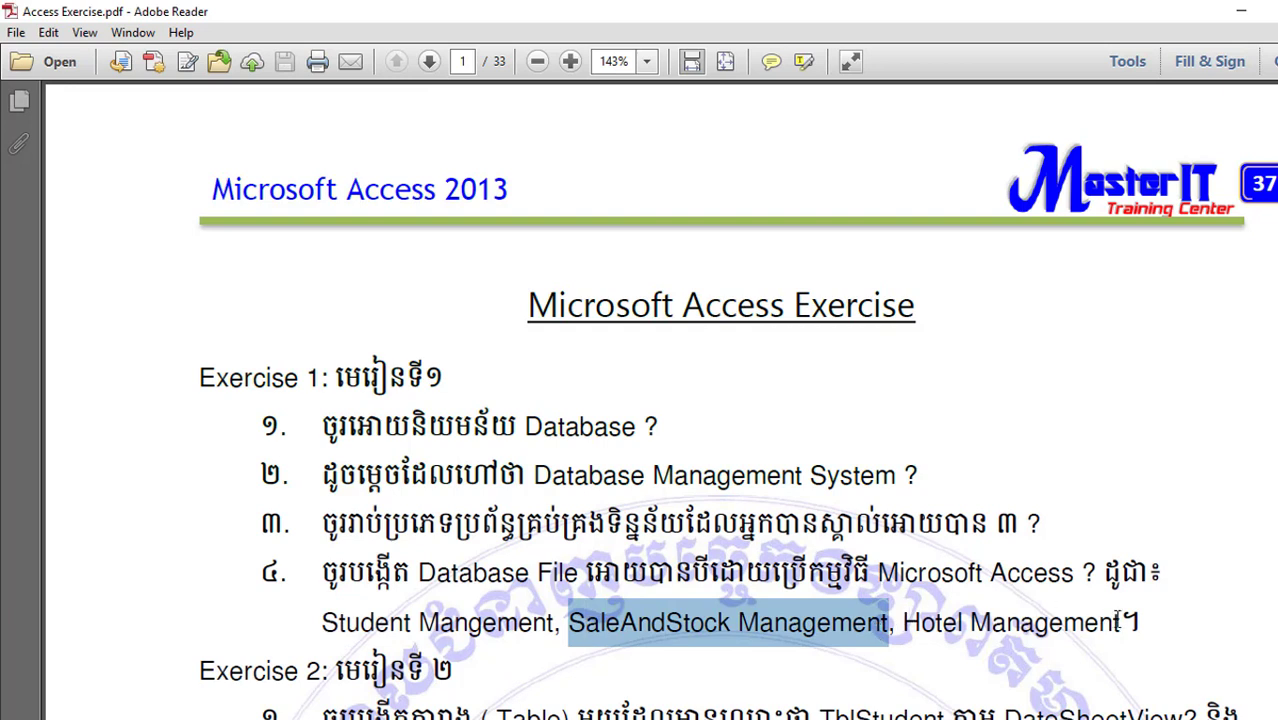
{"action": "left_click", "coordinate": [1240, 12]}
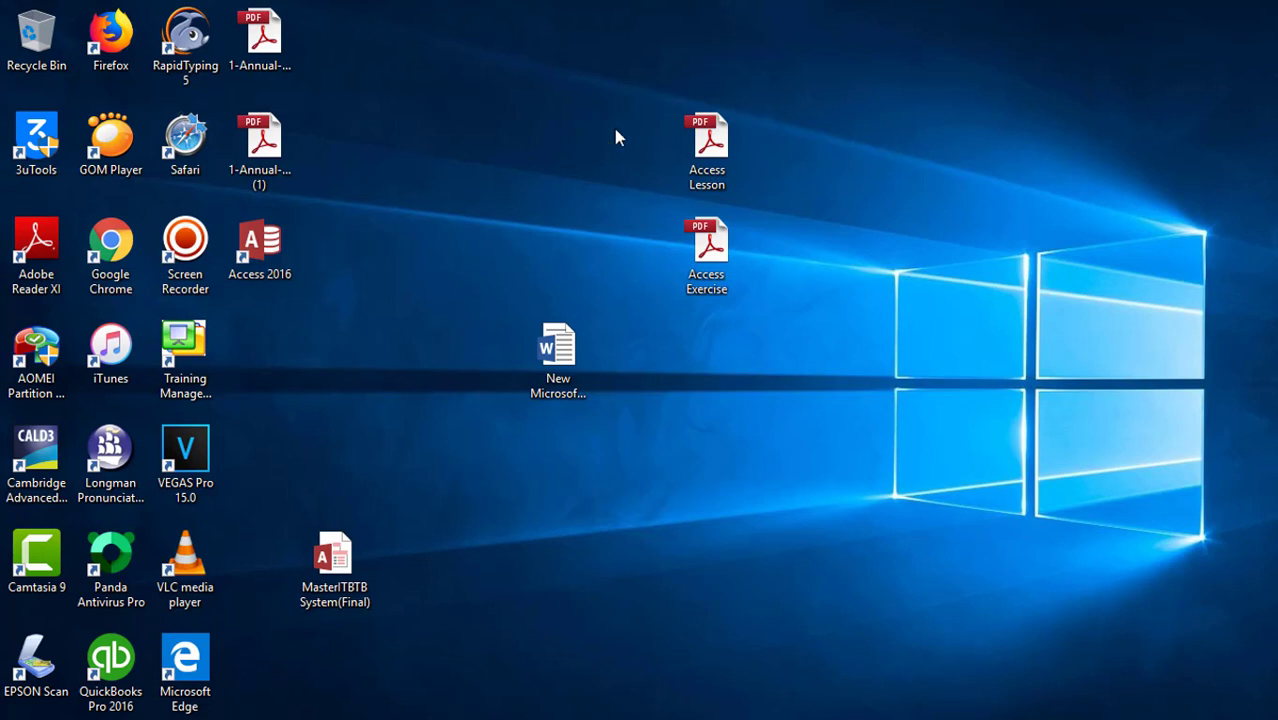
Step: Launch Access 2016 and start a blank desktop database named SaleAndStock Management System
{"action": "double_click", "coordinate": [244, 255]}
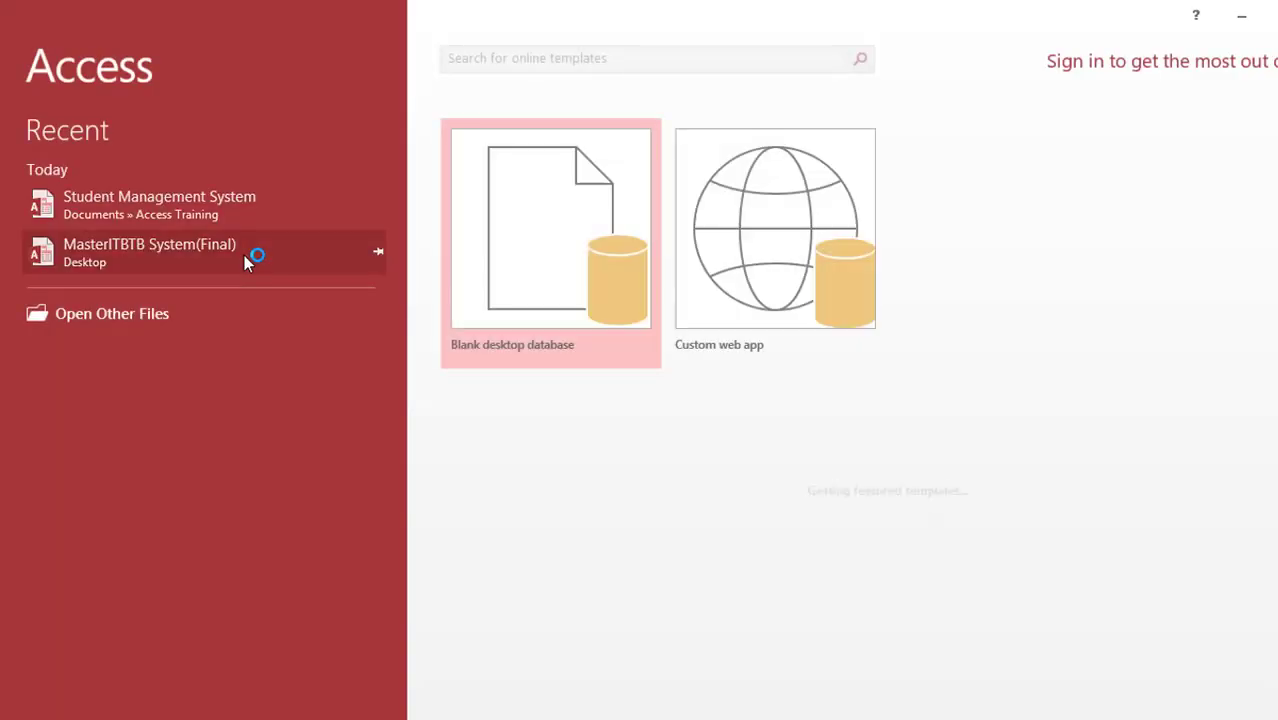
{"action": "left_click", "coordinate": [557, 301]}
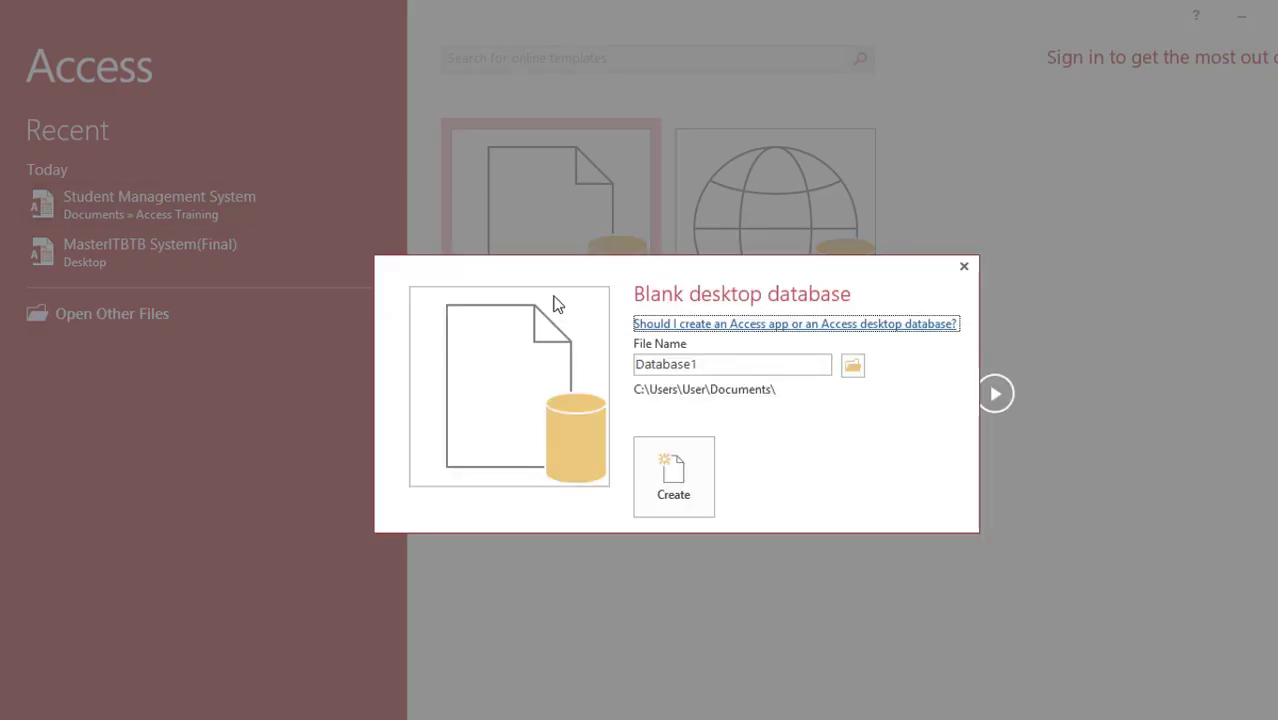
{"action": "double_click", "coordinate": [736, 362]}
{"action": "left_click", "coordinate": [676, 362]}
{"action": "double_click", "coordinate": [776, 362]}
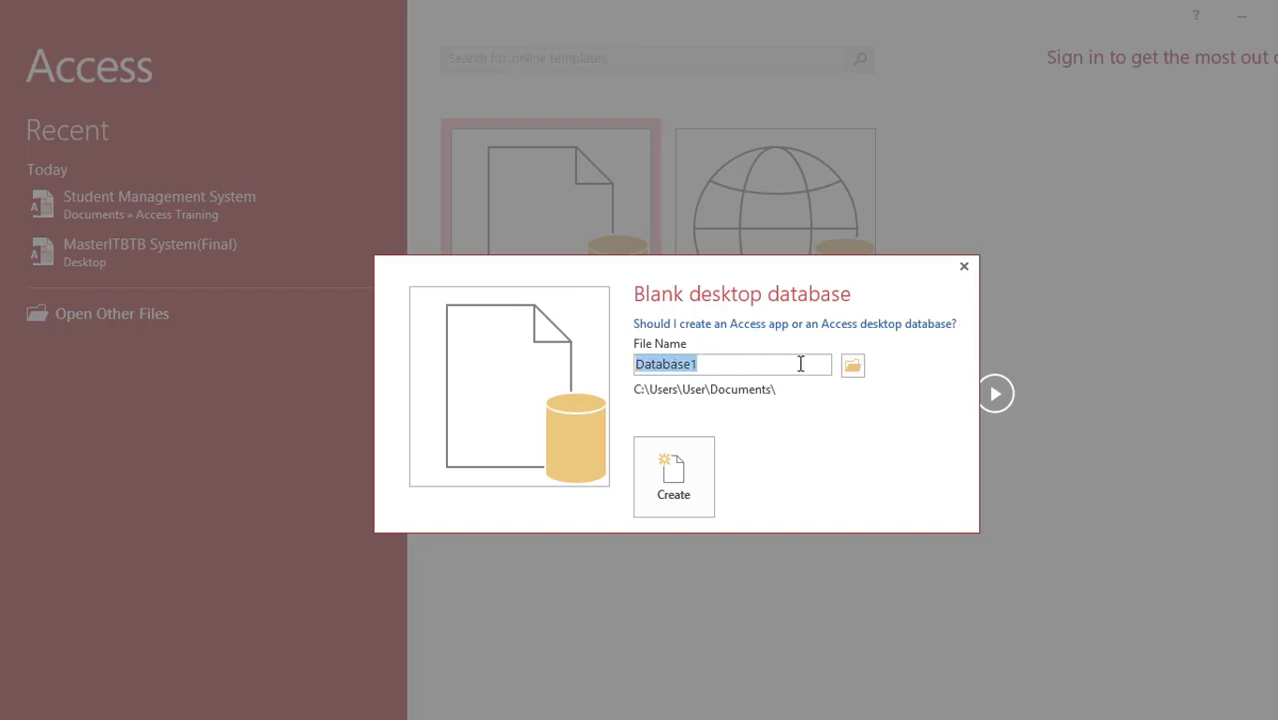
{"action": "type", "text": "Sa"}
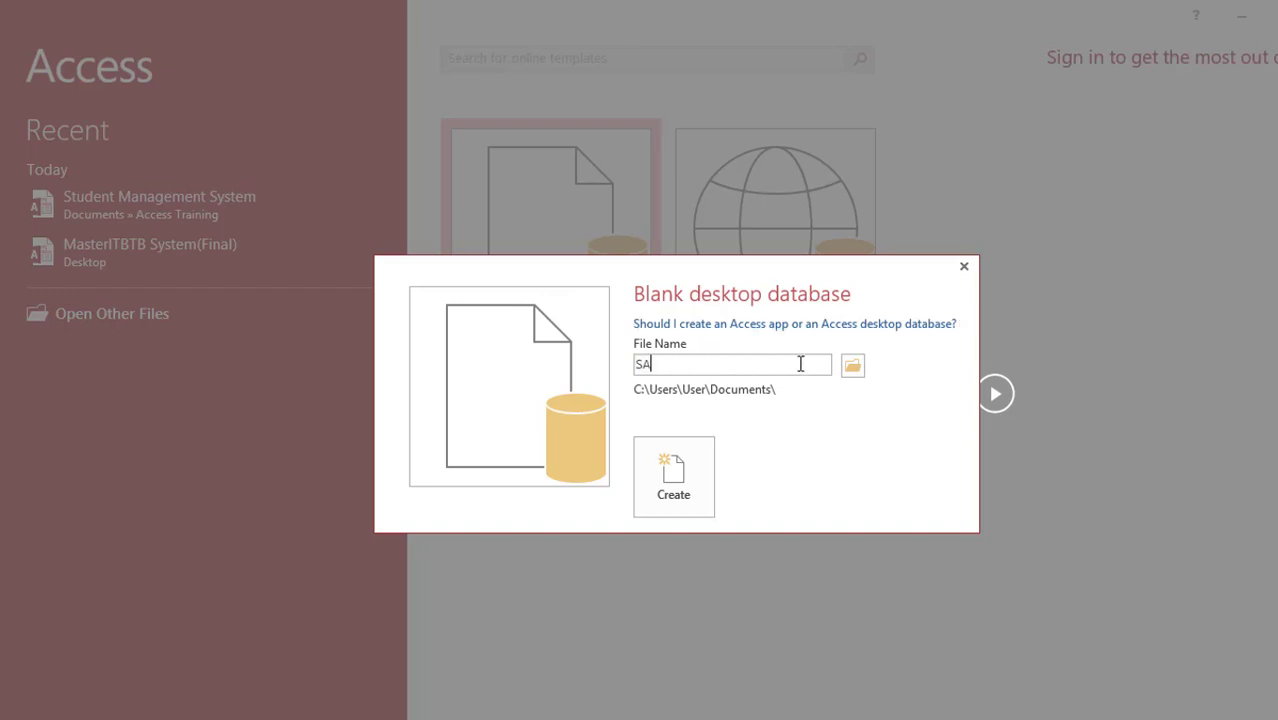
{"action": "type", "text": "leAndStock Manage"}
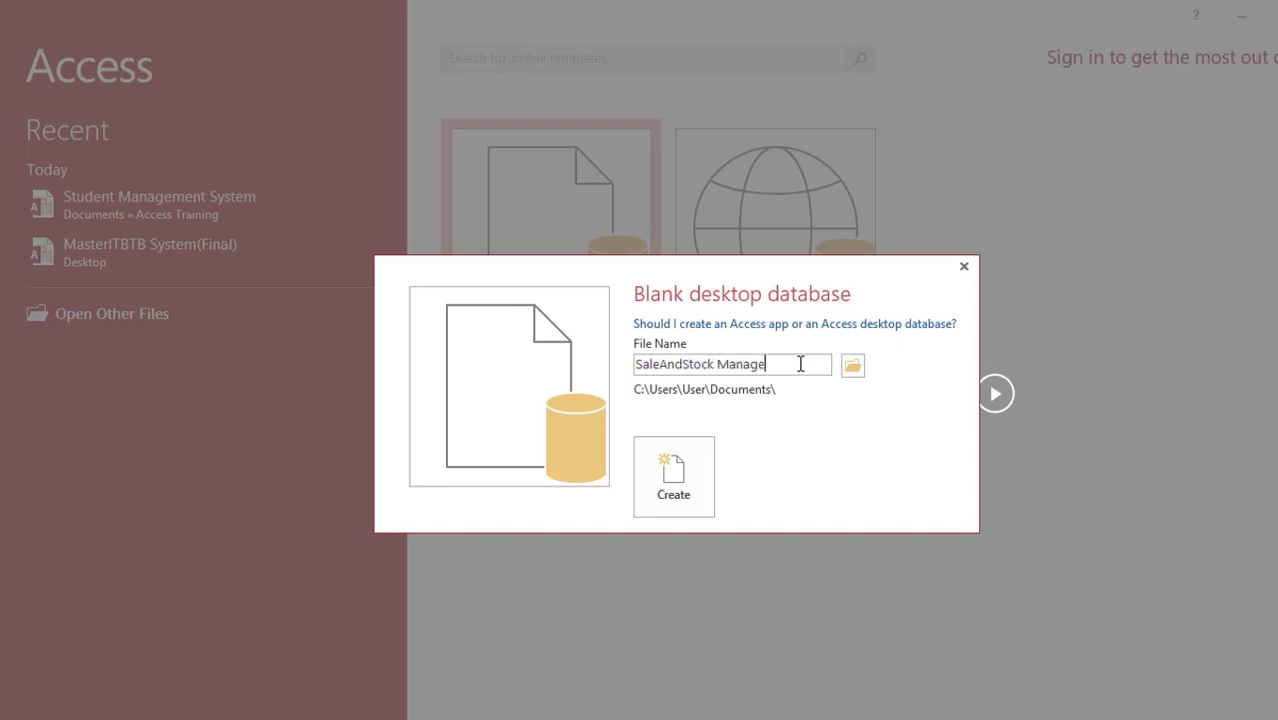
{"action": "type", "text": "ment System"}
Step: Save it in the Access Training folder, create it, and close the empty Table1
{"action": "left_click", "coordinate": [853, 365]}
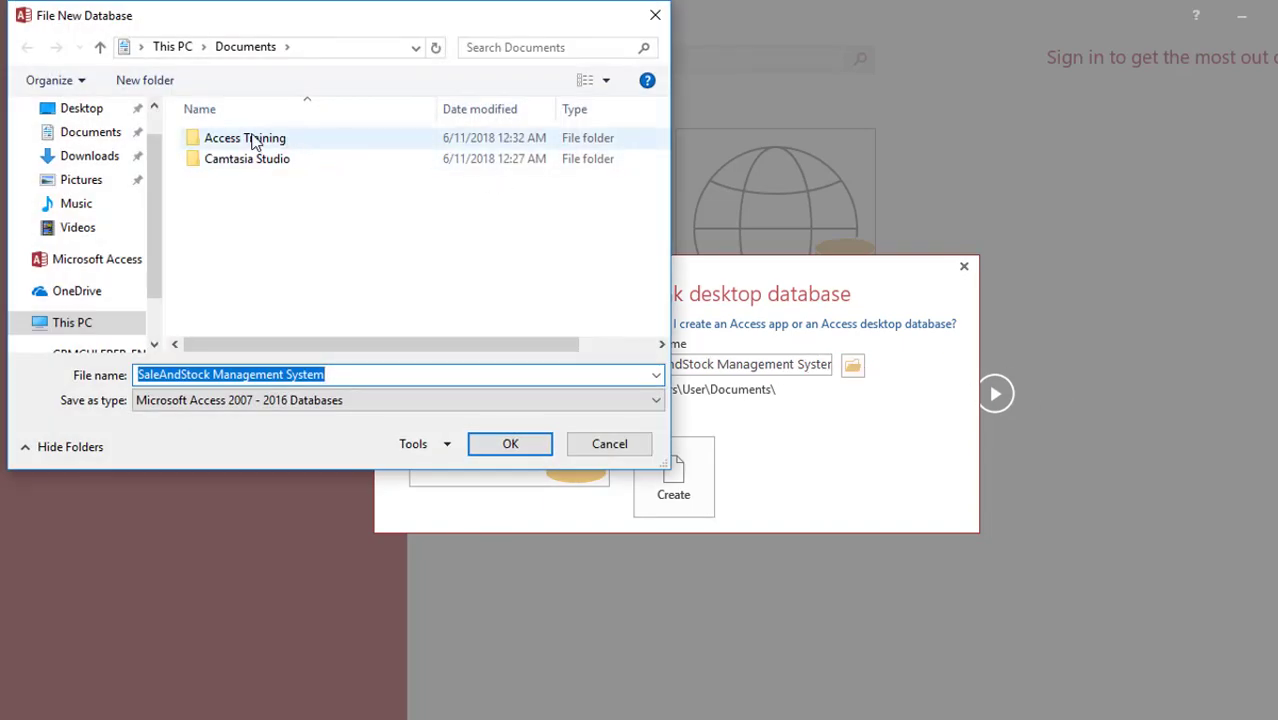
{"action": "double_click", "coordinate": [253, 141]}
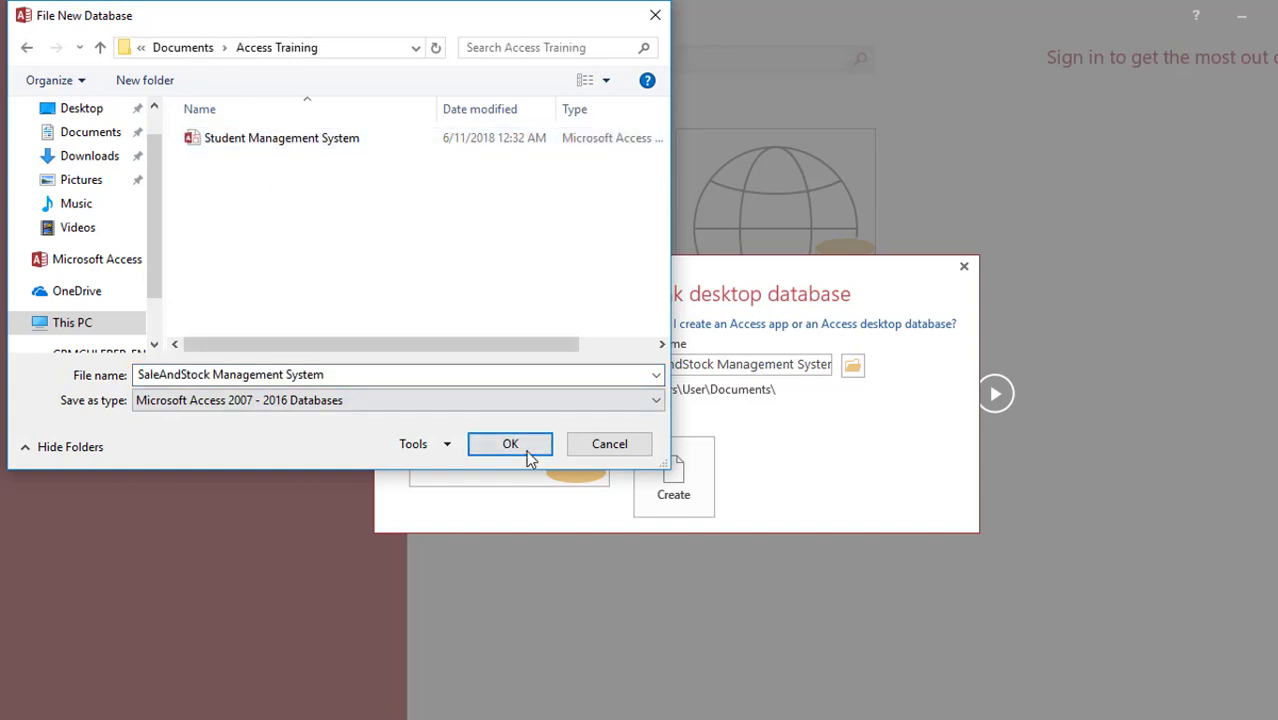
{"action": "left_click", "coordinate": [528, 455]}
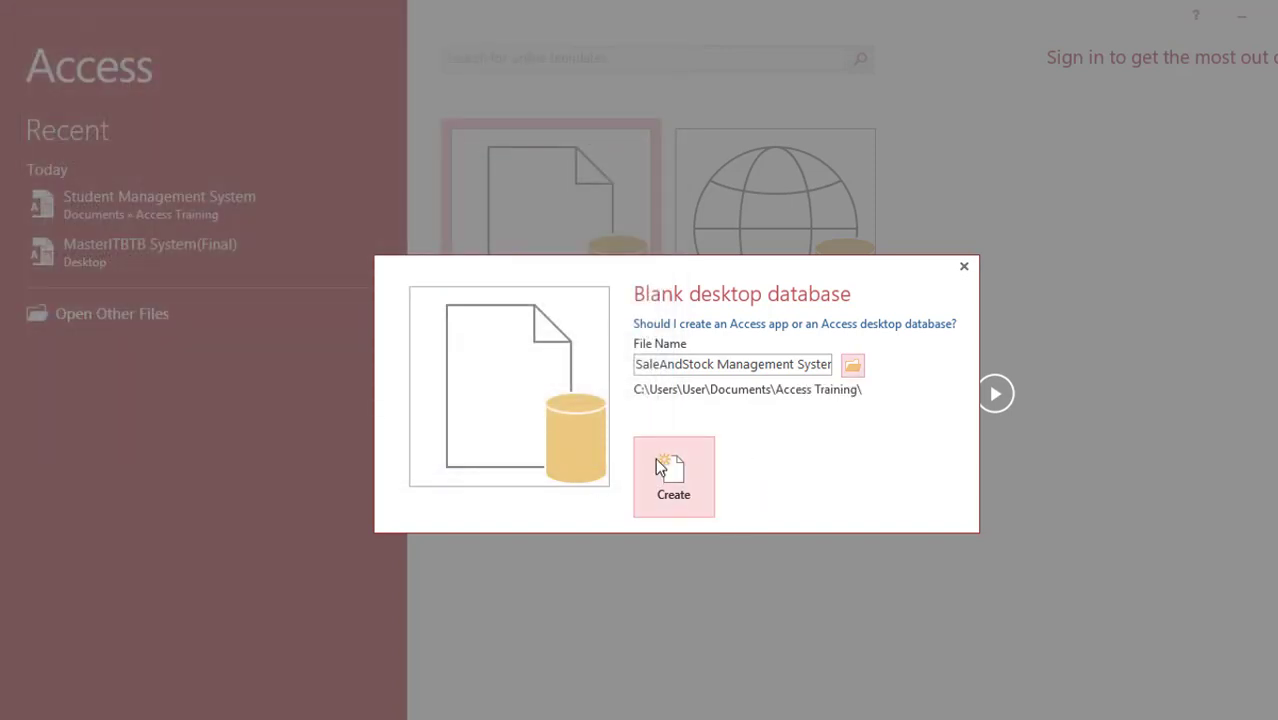
{"action": "left_click", "coordinate": [657, 465]}
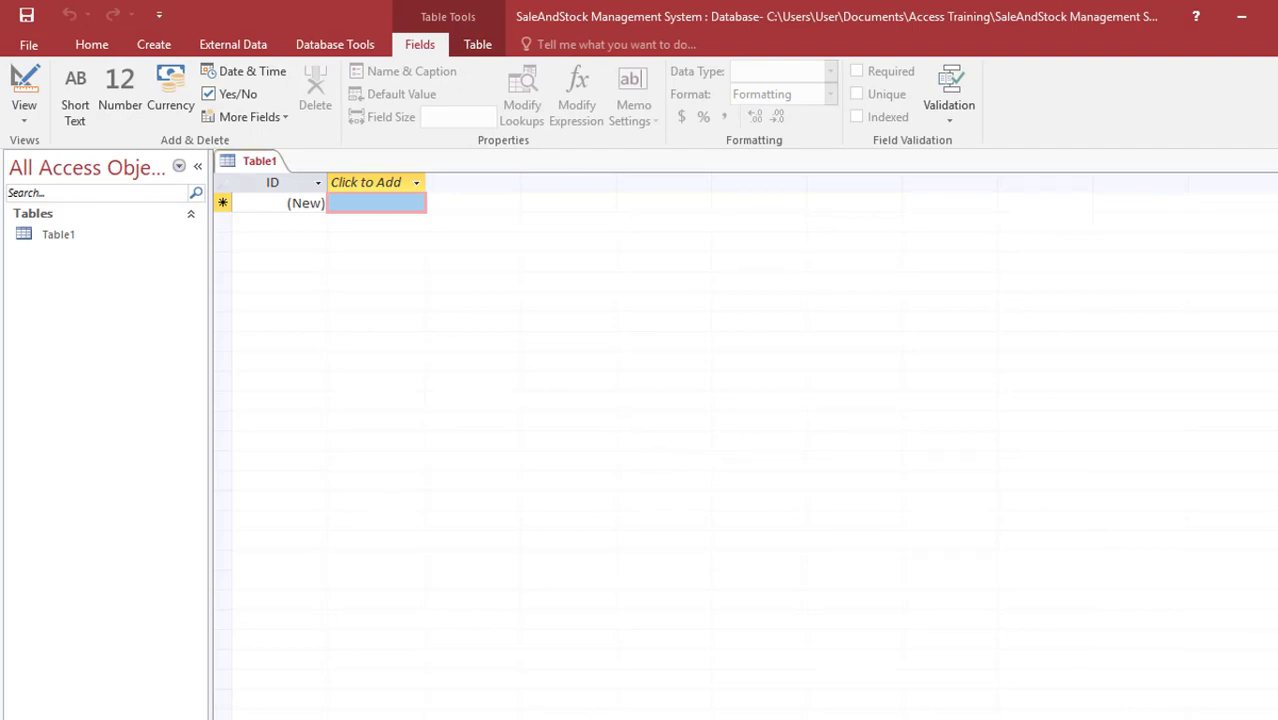
{"action": "key", "text": "ctrl+w"}
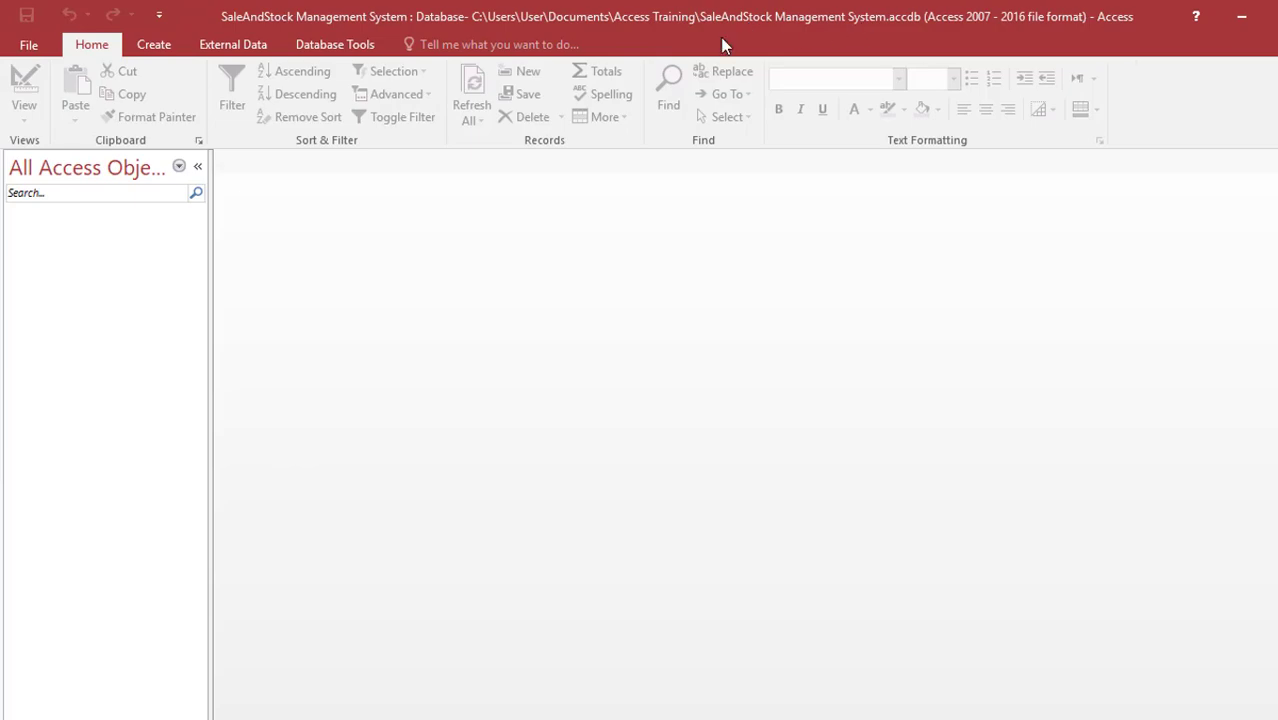
Step: Start another blank desktop database from File > New
{"action": "left_click", "coordinate": [41, 49]}
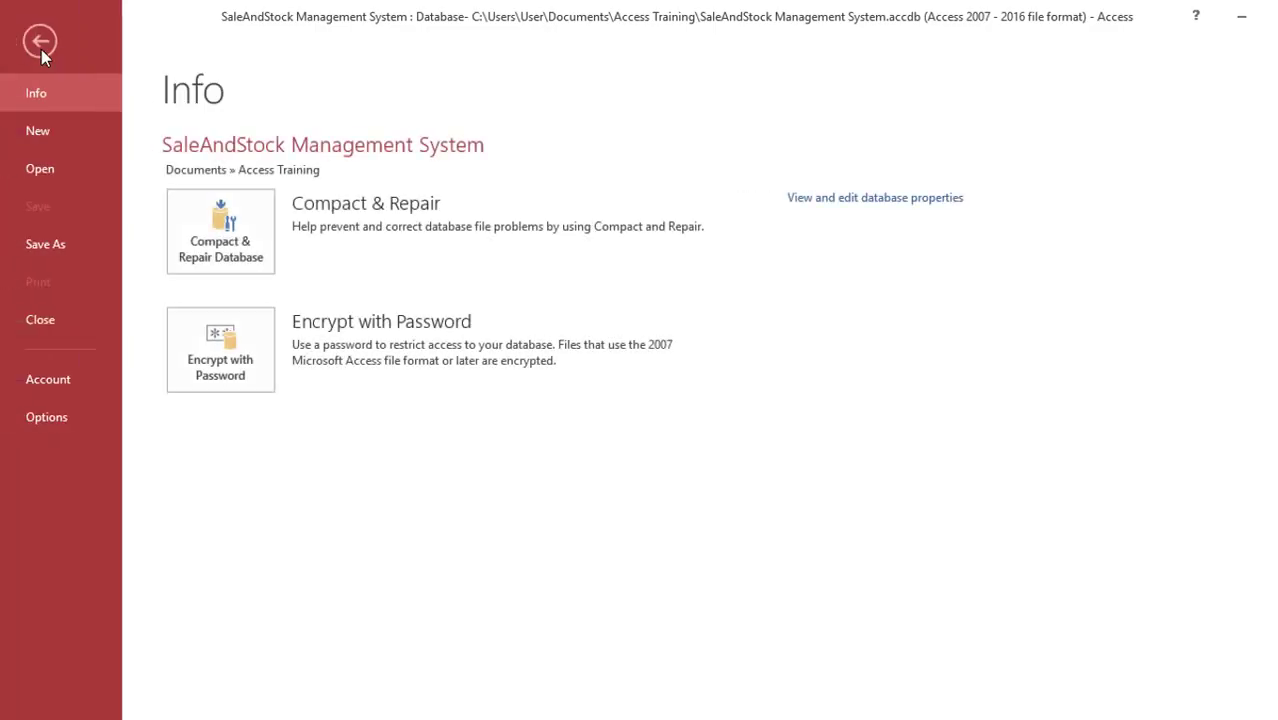
{"action": "left_click", "coordinate": [40, 130]}
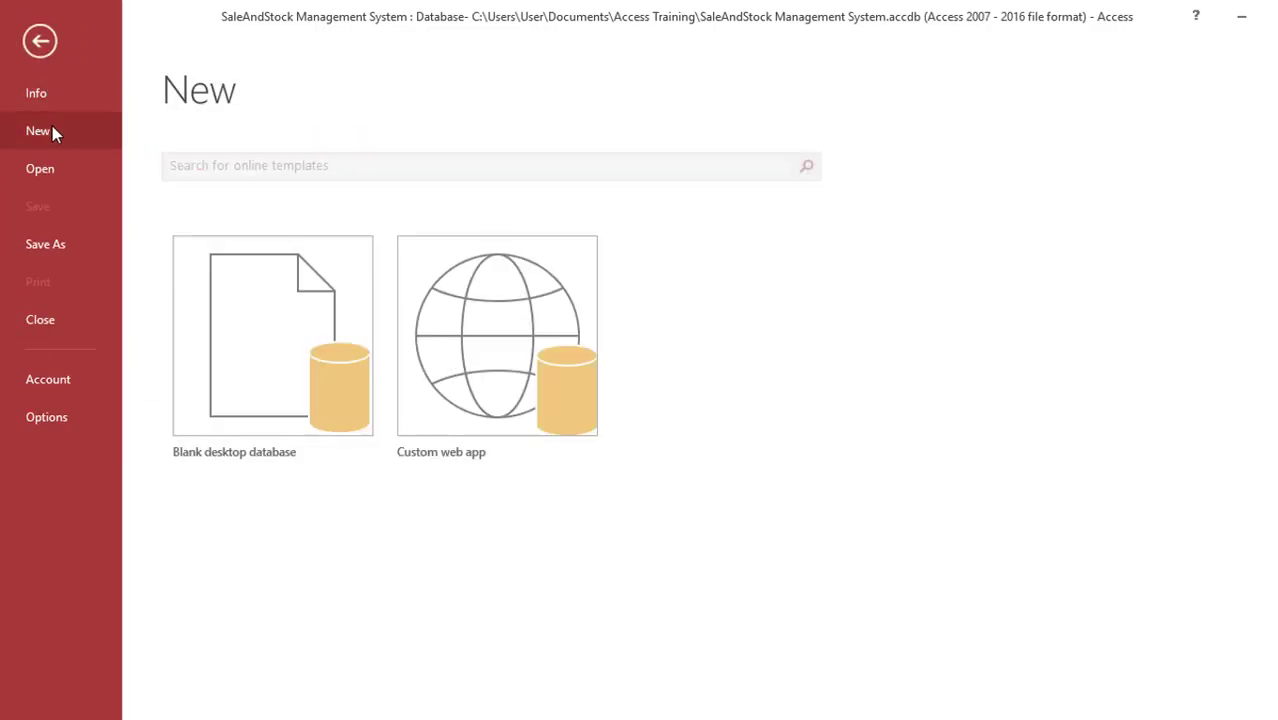
{"action": "left_click", "coordinate": [223, 440]}
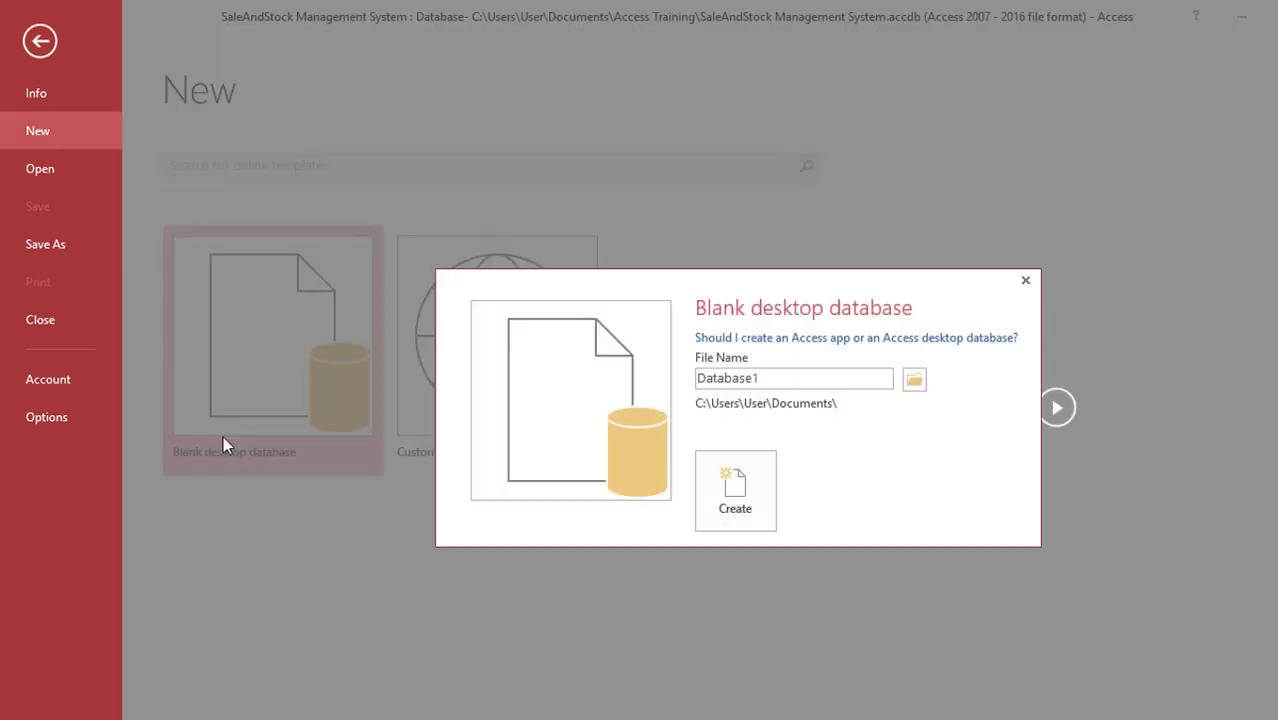
Step: Name it Hotel System in the Access Training folder and create it
{"action": "left_click", "coordinate": [912, 380]}
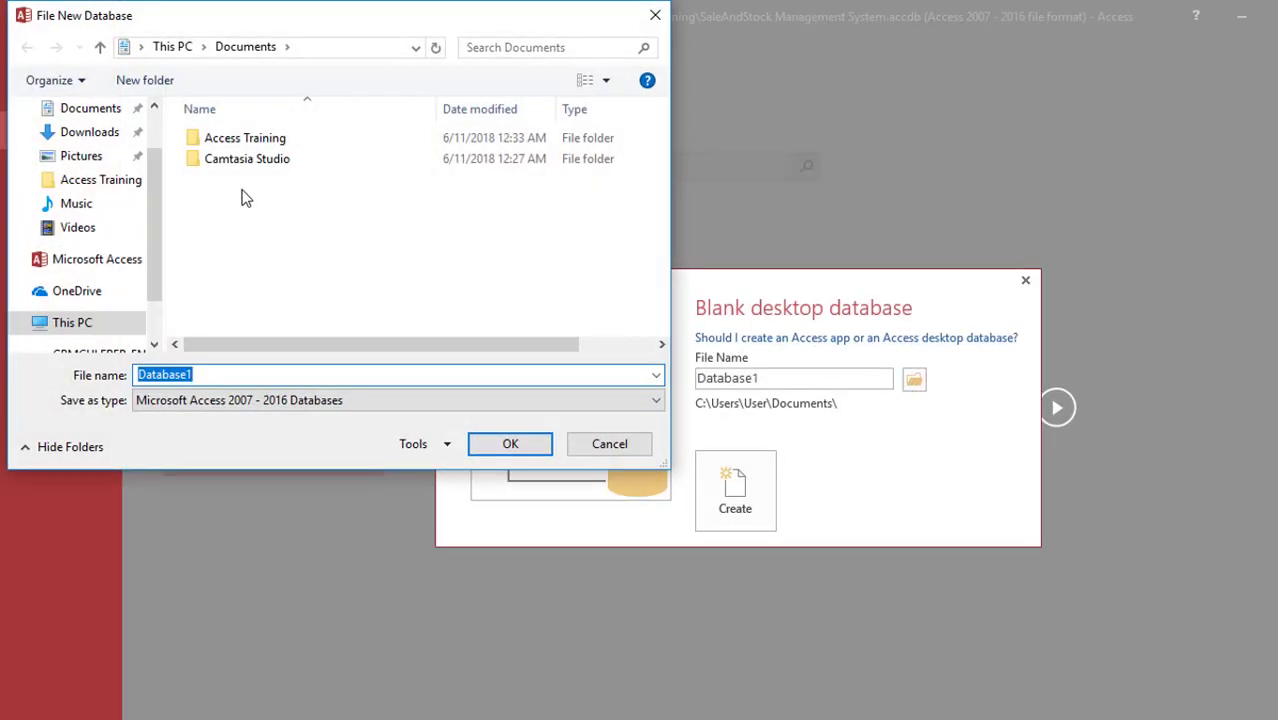
{"action": "double_click", "coordinate": [213, 140]}
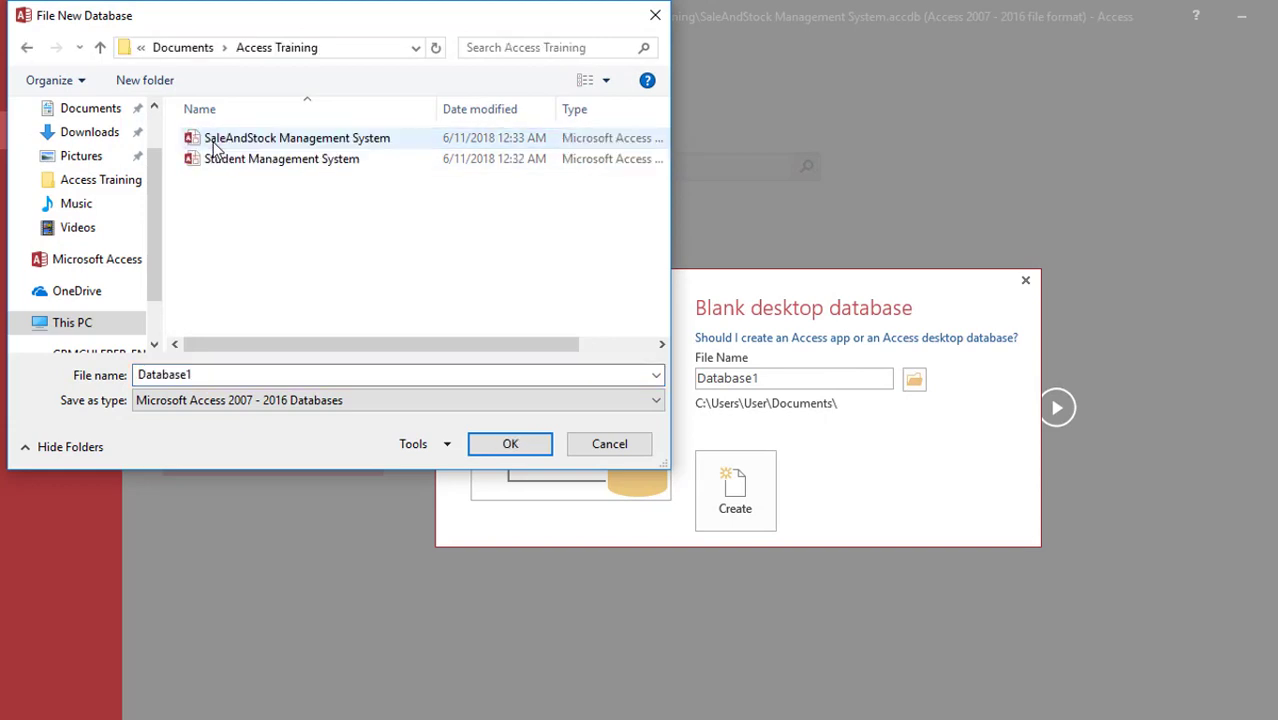
{"action": "left_click", "coordinate": [213, 378]}
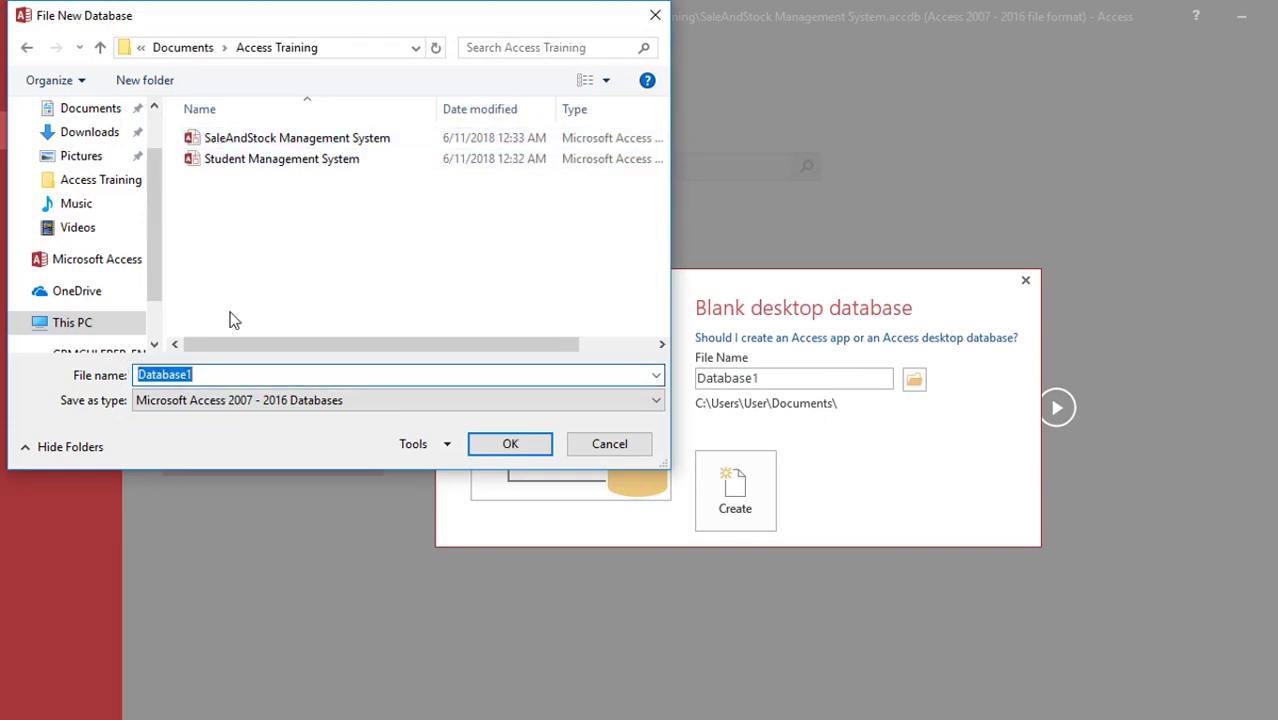
{"action": "type", "text": "Ho"}
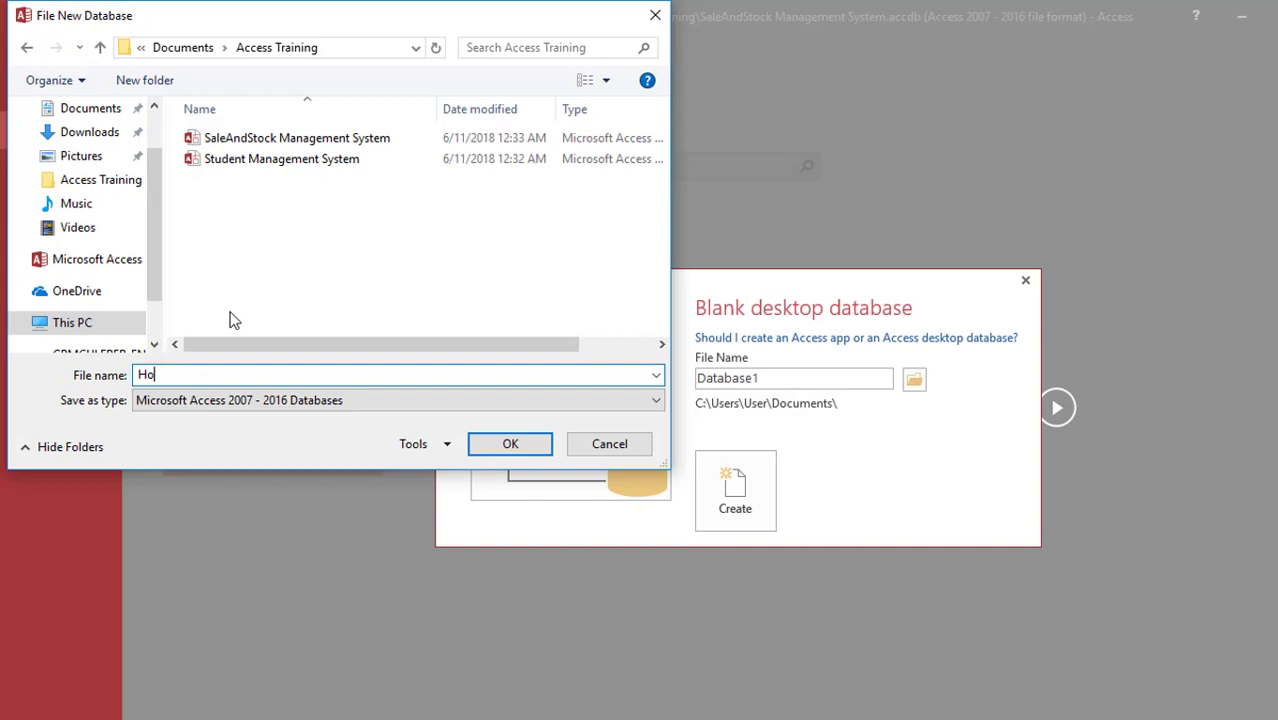
{"action": "type", "text": "tel System"}
{"action": "left_click", "coordinate": [488, 443]}
{"action": "left_click", "coordinate": [735, 490]}
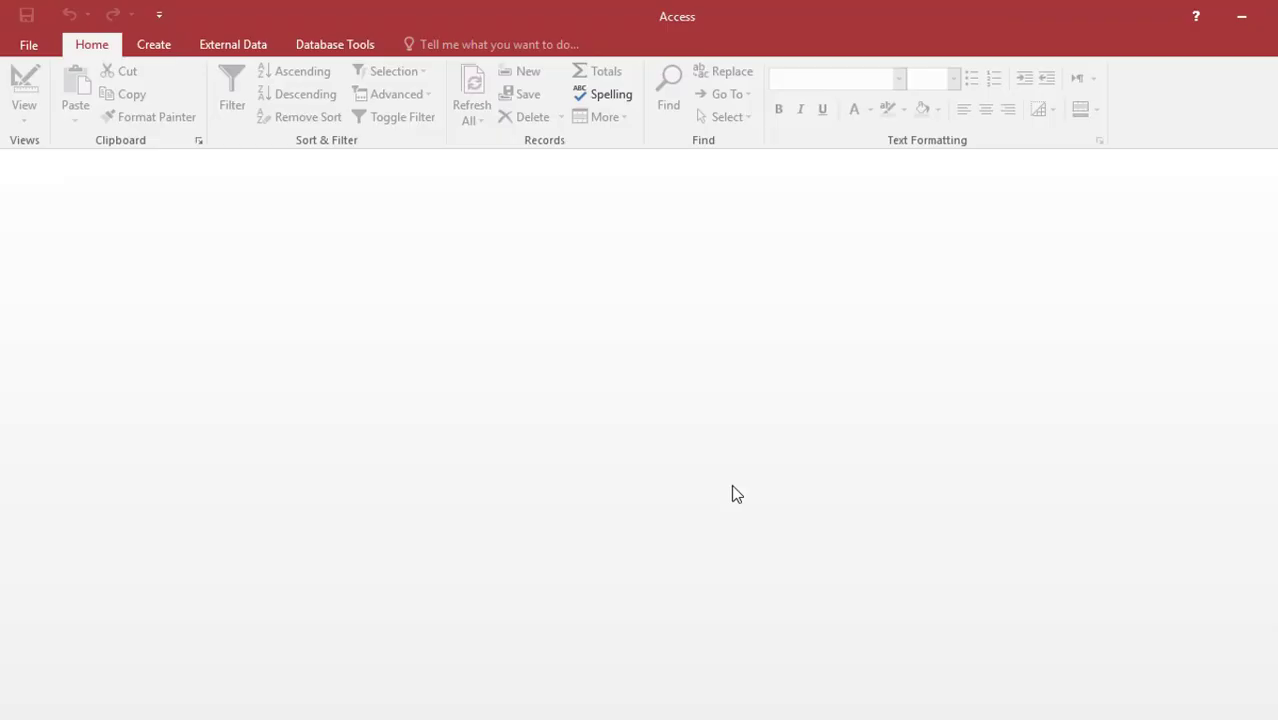